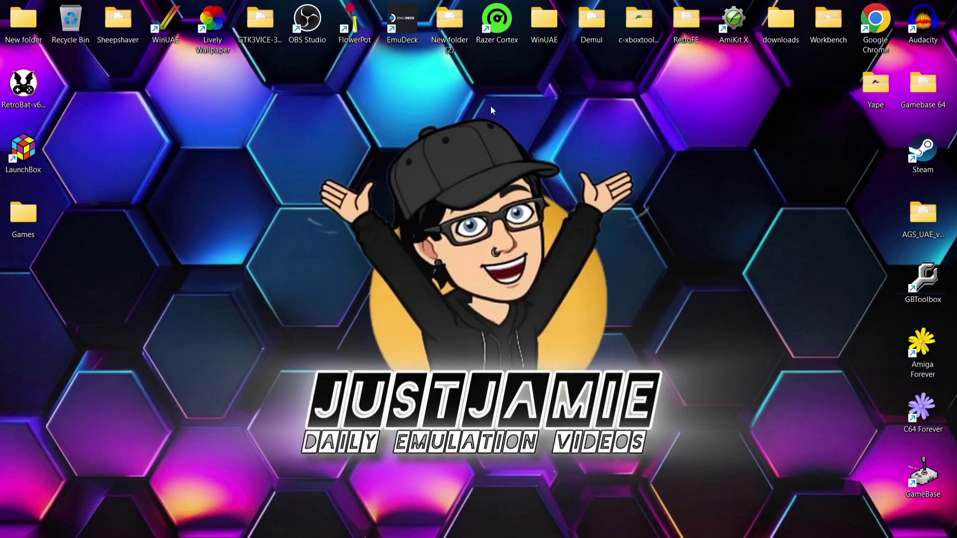
Step: In the browser, go from retrobat.org to the RetroBat itch.io downloads list without paying, and minimize the browser
mouse_move(476, 519)
left_click(519, 522)
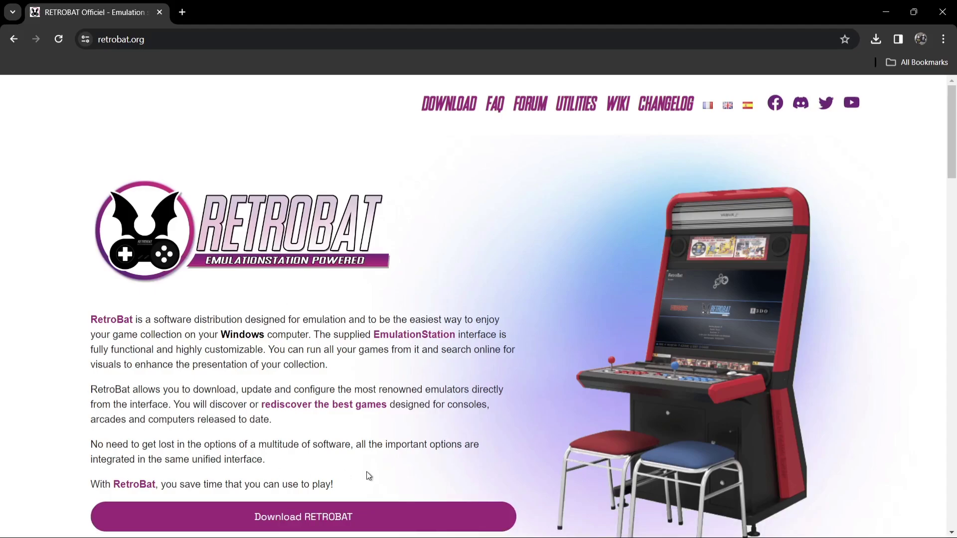
left_click(345, 517)
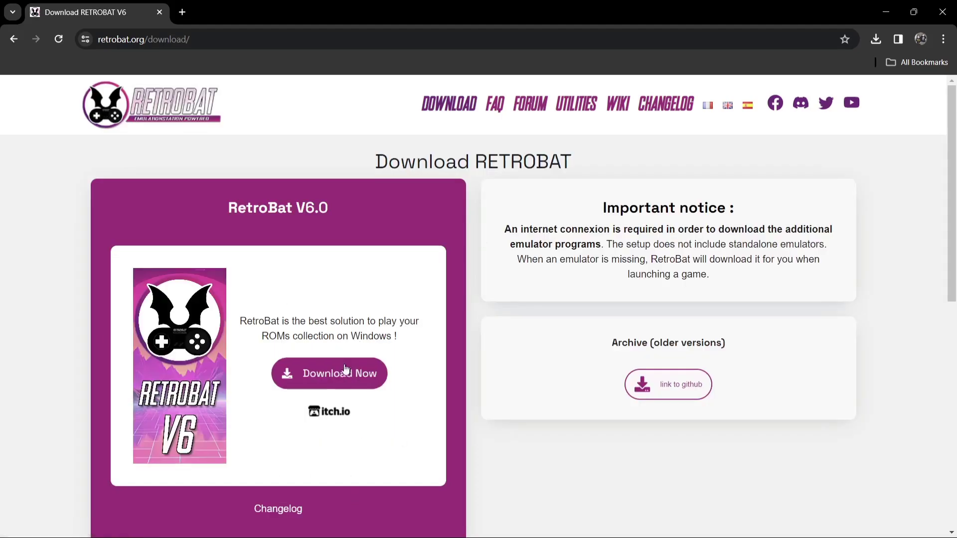
left_click(333, 379)
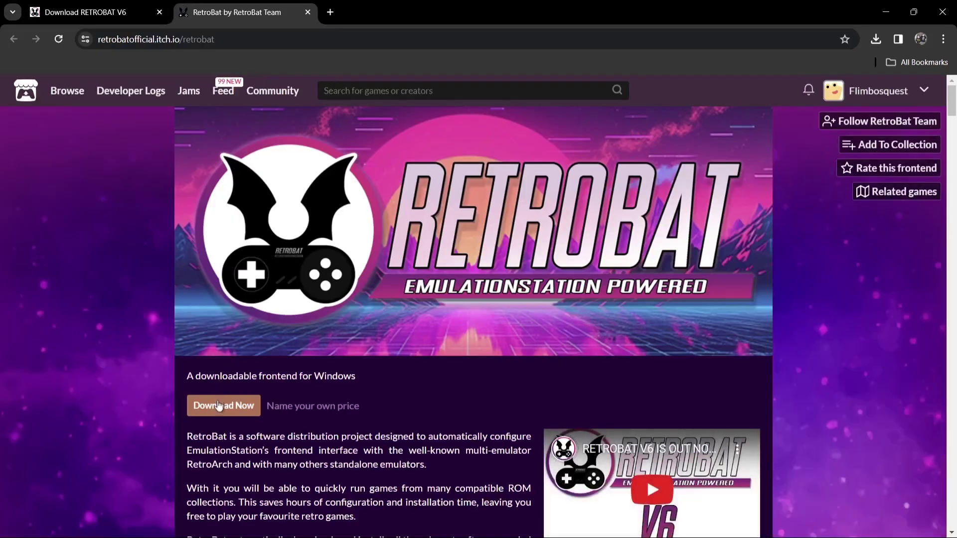
left_click(219, 407)
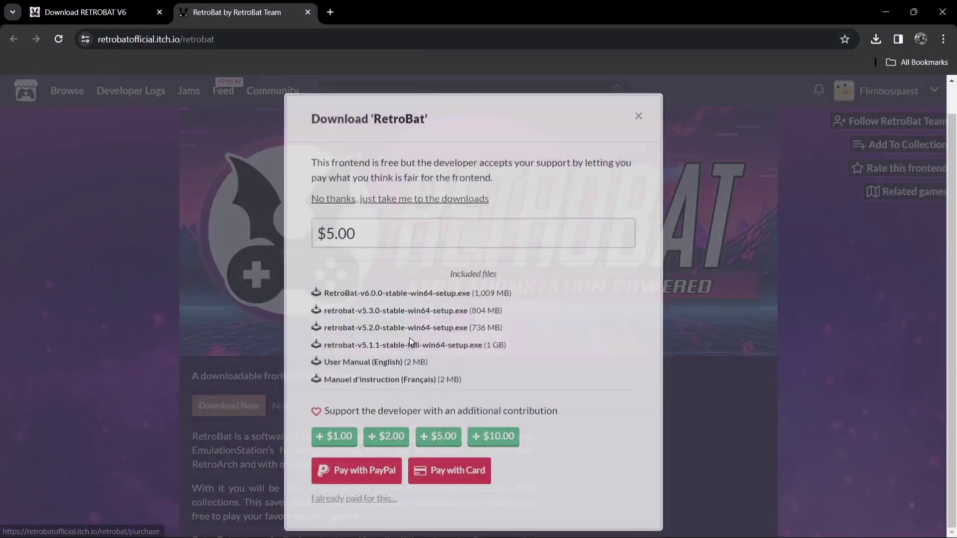
left_click(412, 214)
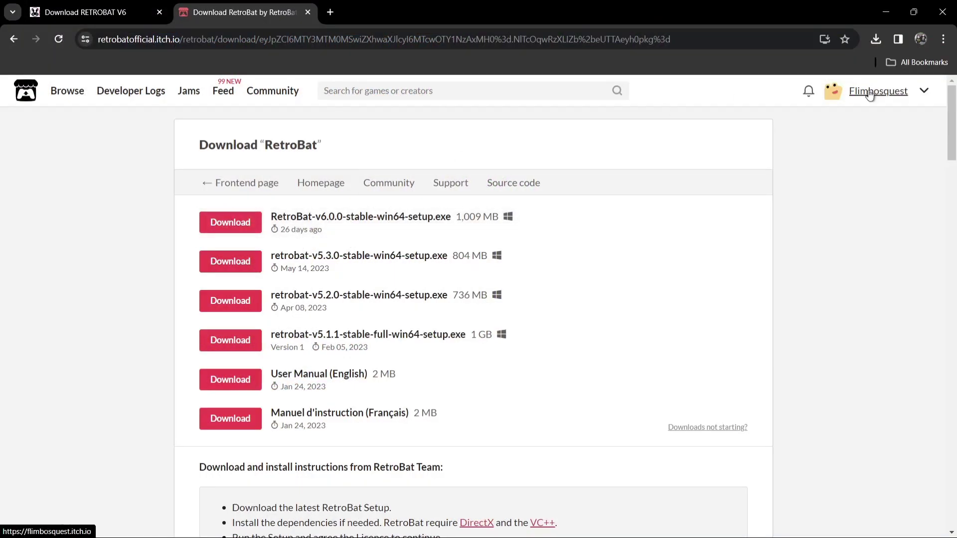
left_click(886, 12)
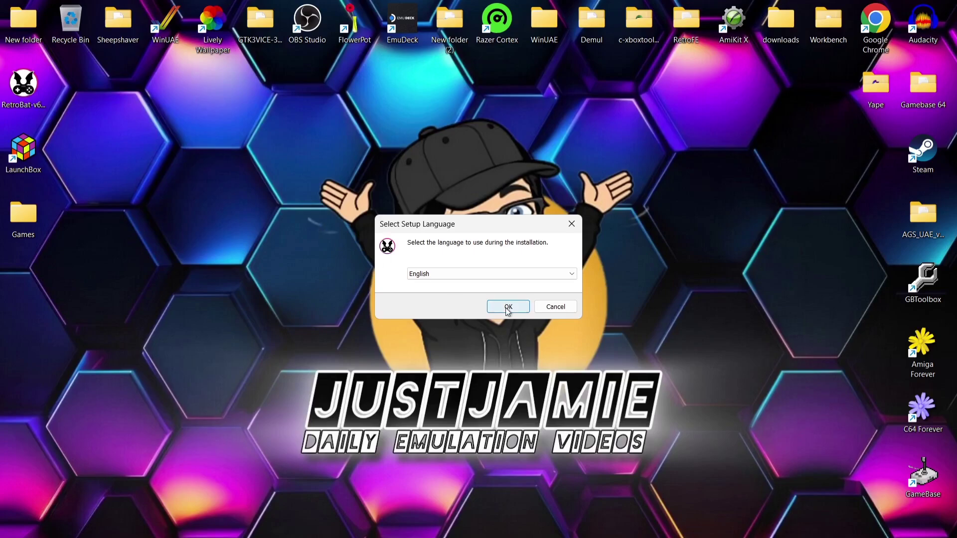
Step: Choose English as the installer language and confirm it to start the RetroBat setup wizard
left_click(534, 274)
left_click(533, 274)
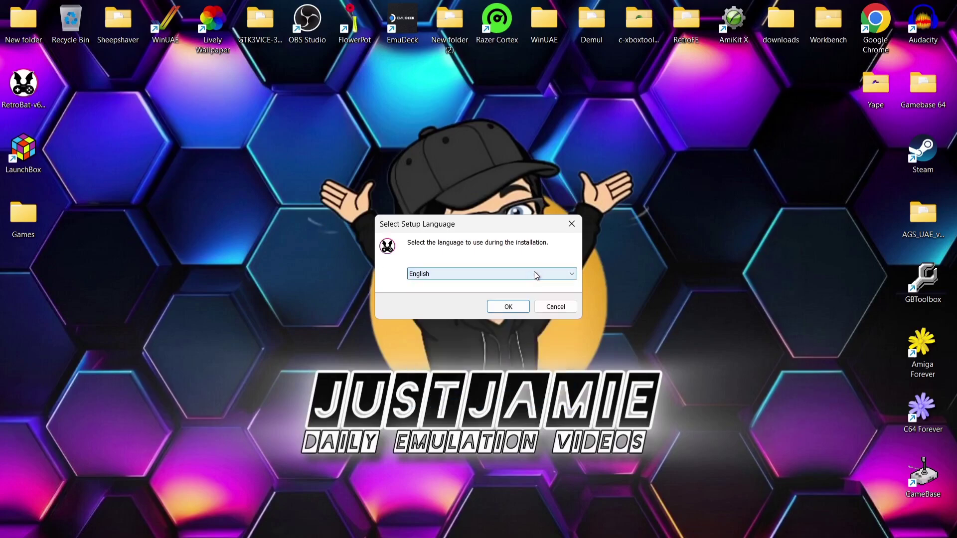
left_click(534, 274)
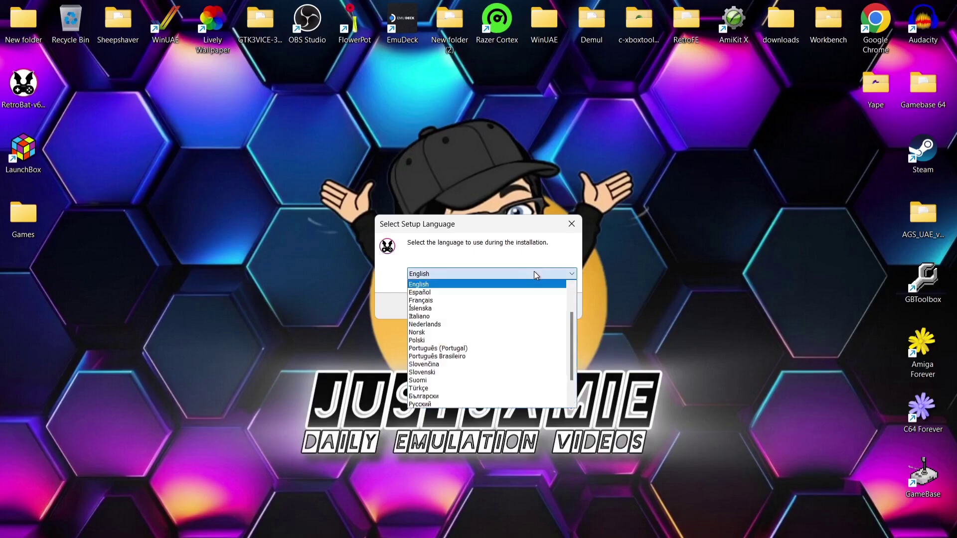
left_click(511, 289)
left_click(511, 307)
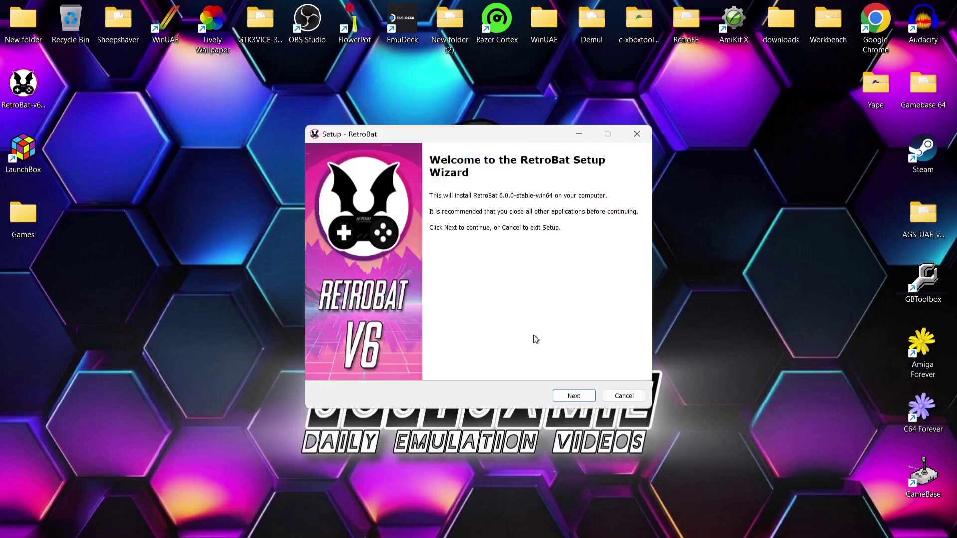
Step: Proceed past the wizard's welcome page and accept the RetroBat license agreement
left_click(580, 397)
left_click(361, 358)
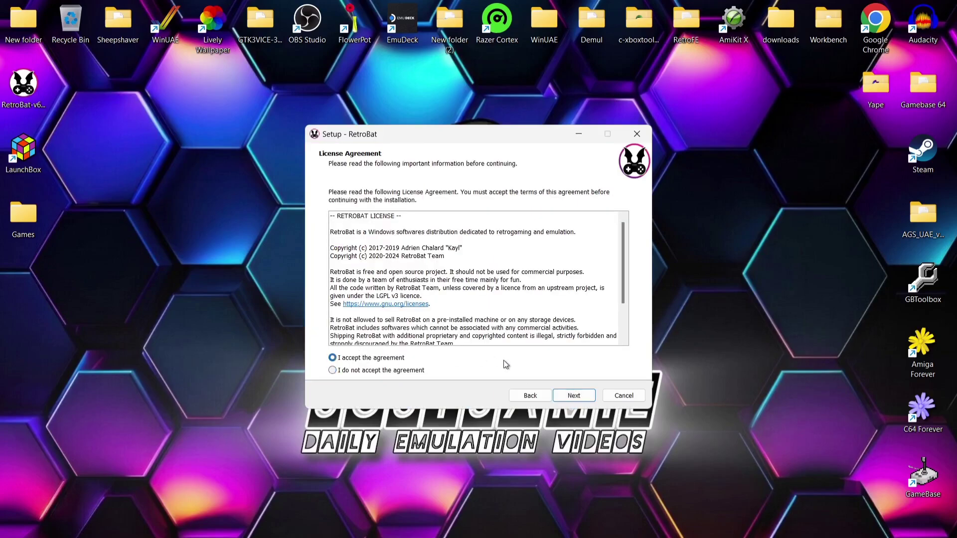
left_click(564, 394)
left_click(564, 394)
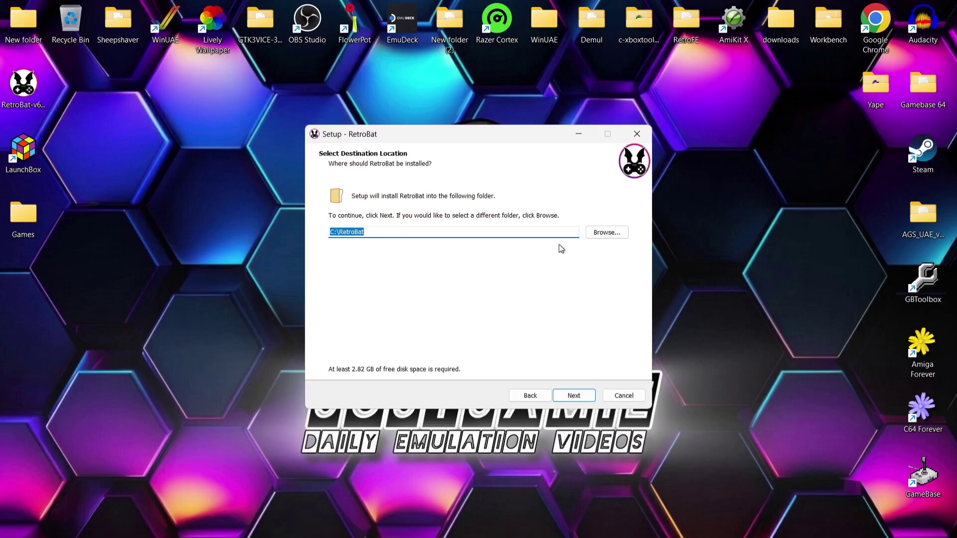
Step: Keep C:\RetroBat as the destination folder, run the installation and finish the setup wizard
left_click(606, 238)
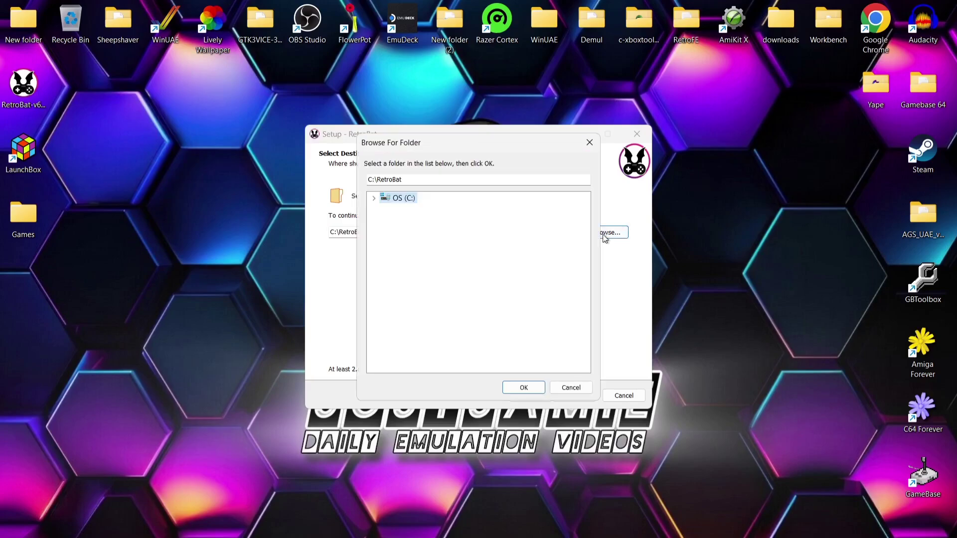
left_click(591, 145)
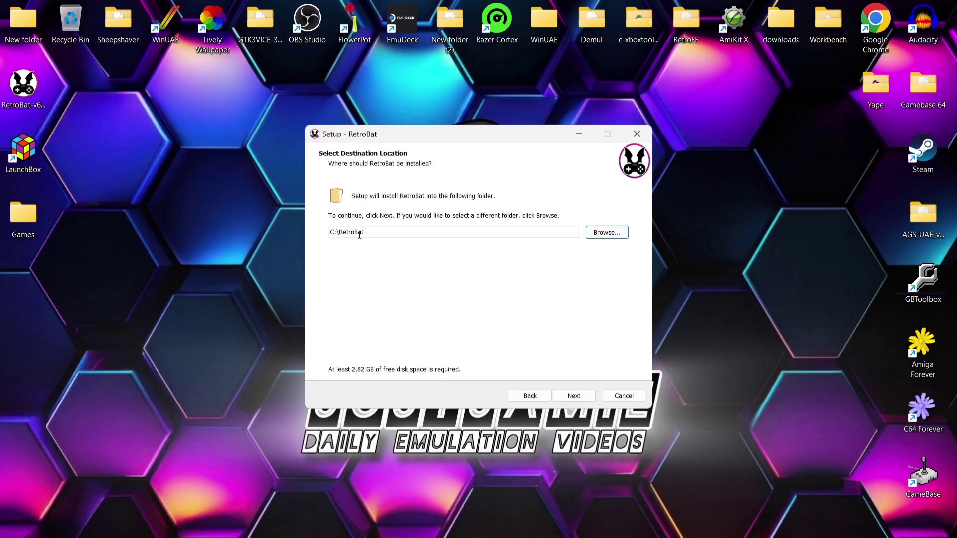
left_click(574, 395)
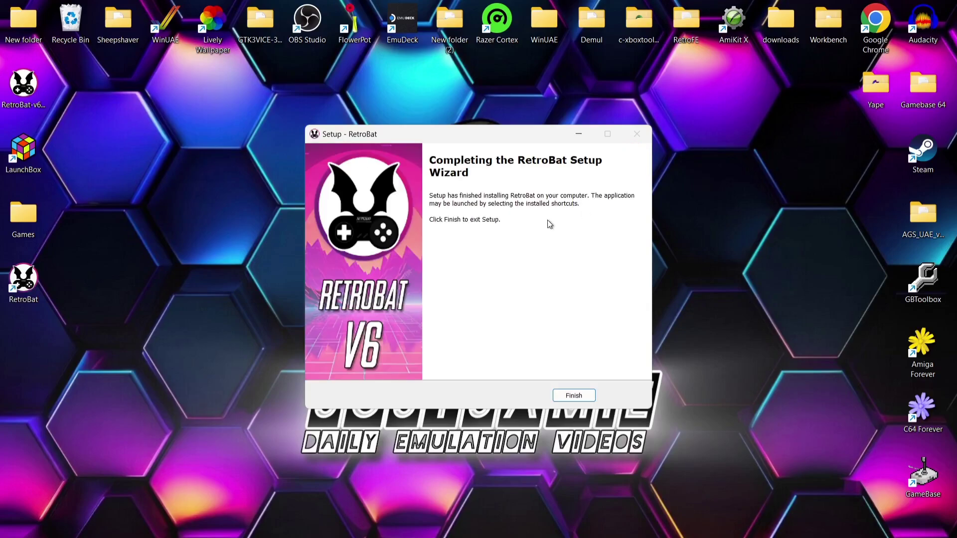
left_click(574, 397)
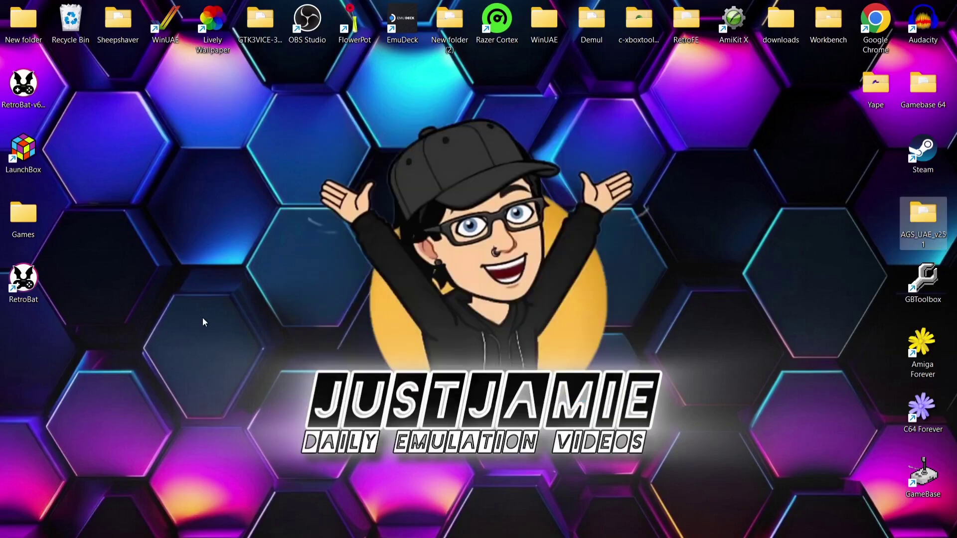
Step: Discard the RetroBat setup file in the Recycle Bin and move the RetroBat shortcut above LaunchBox on the desktop
left_click(16, 91)
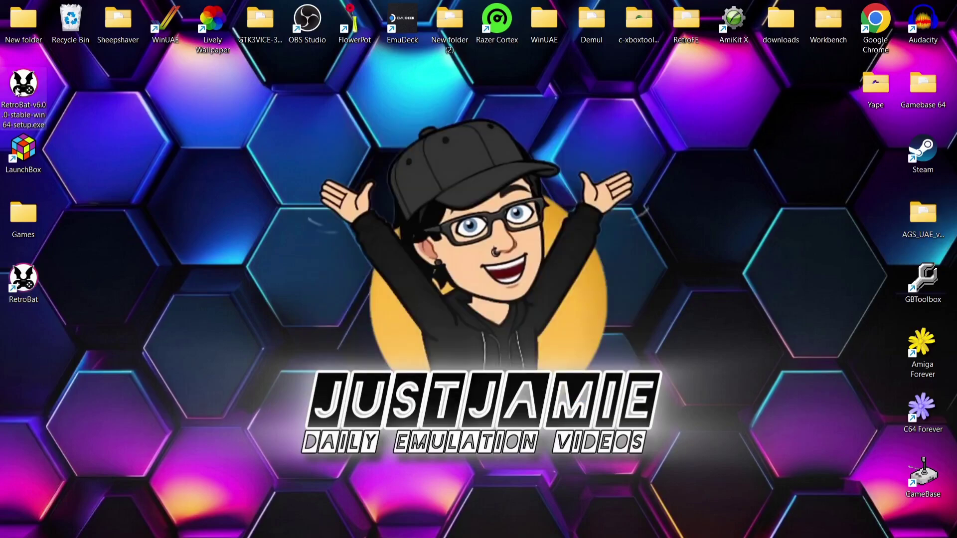
left_click_drag(17, 91, 62, 26)
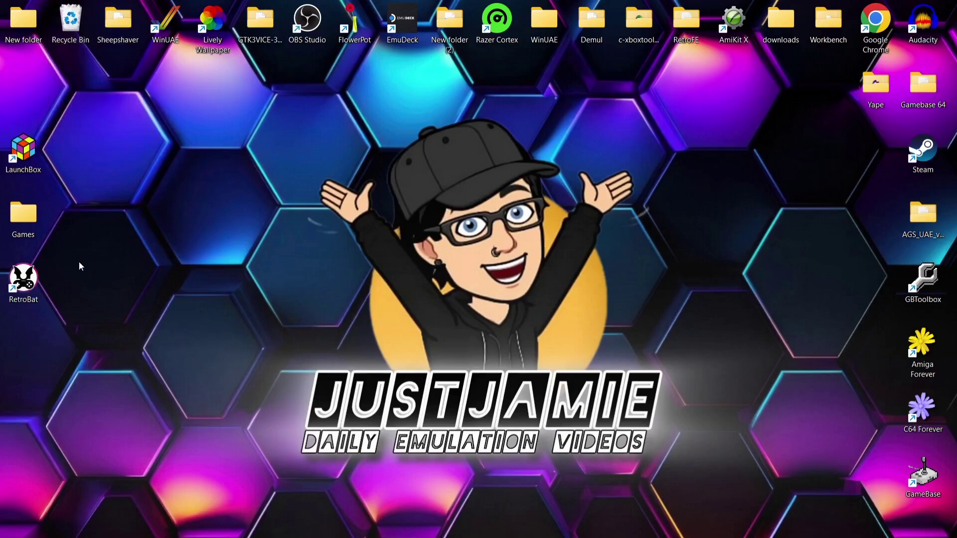
left_click_drag(23, 279, 68, 90)
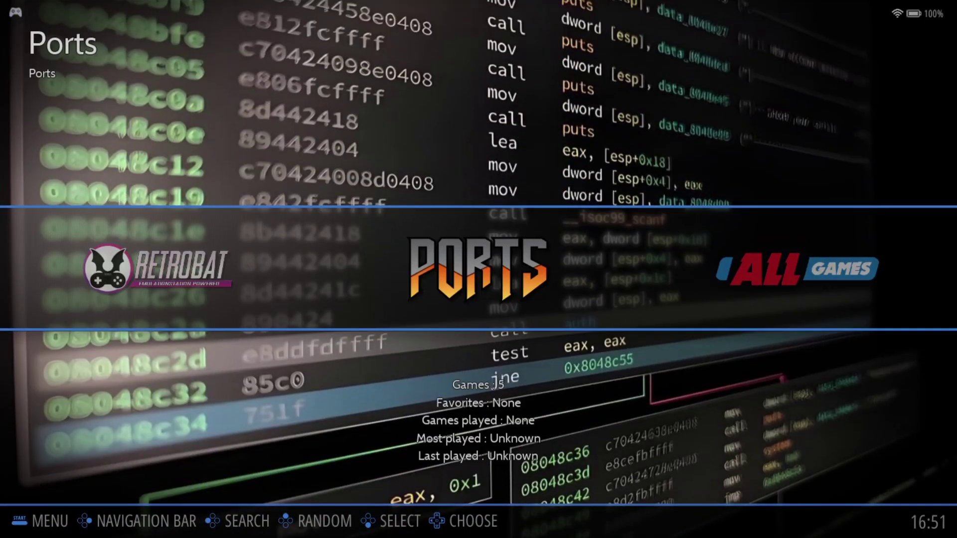
Step: In the RetroBat frontend, open the RetroBat system's emulator list and launch the Supermodel (Model 3) entry
key("Left")
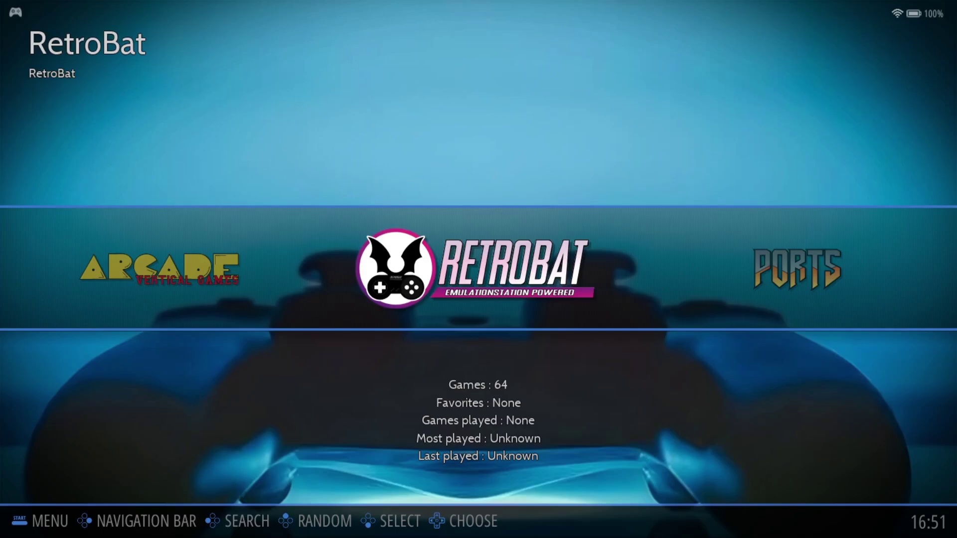
key("Return")
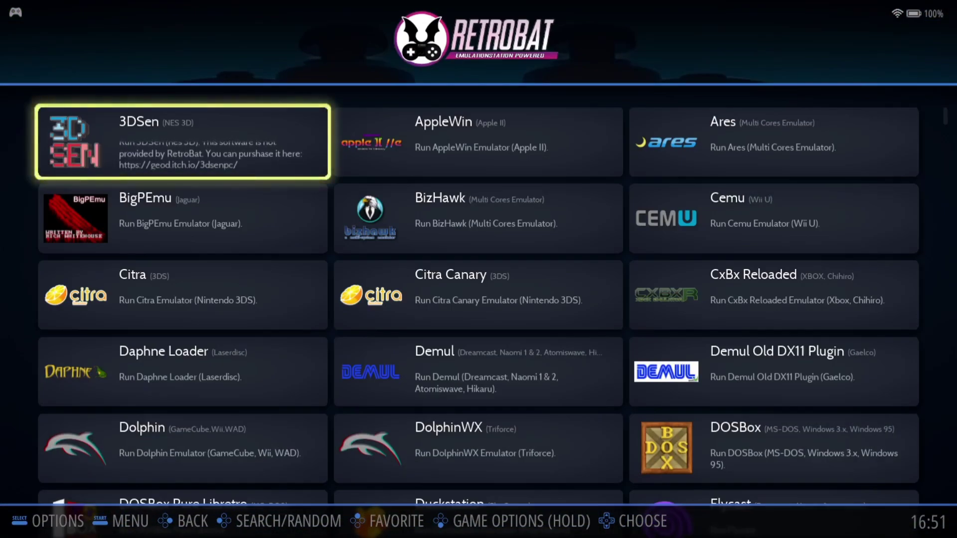
key("Right")
key("Down")
key("Down")
key("Down")
key("Down")
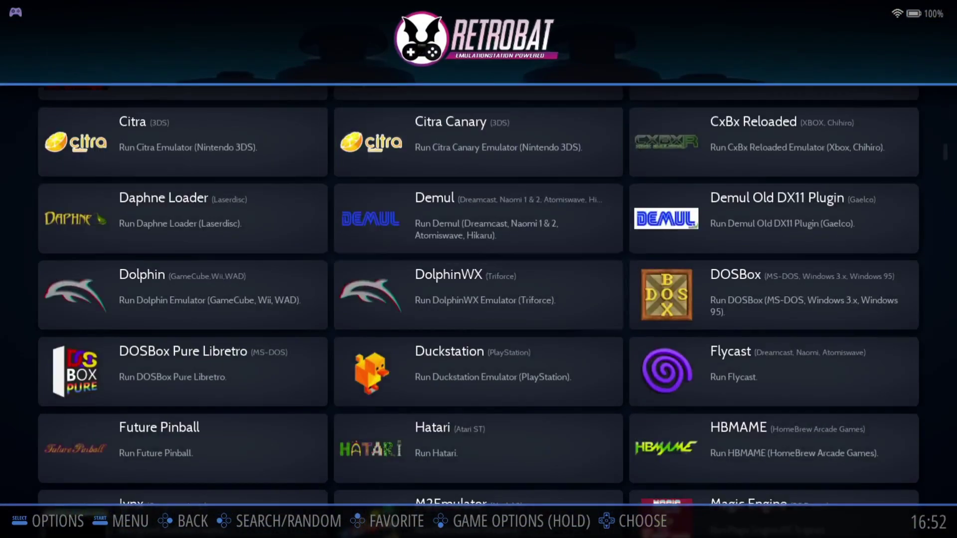
key("Down")
key("Down")
key("Down")
key("Down")
key("Down")
key("Down")
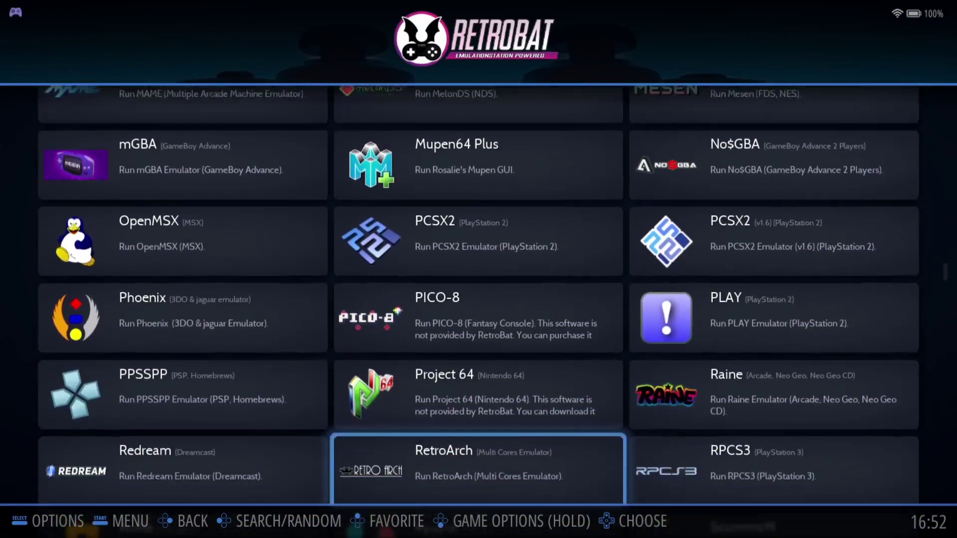
key("Down")
key("Down")
key("Down")
key("Right")
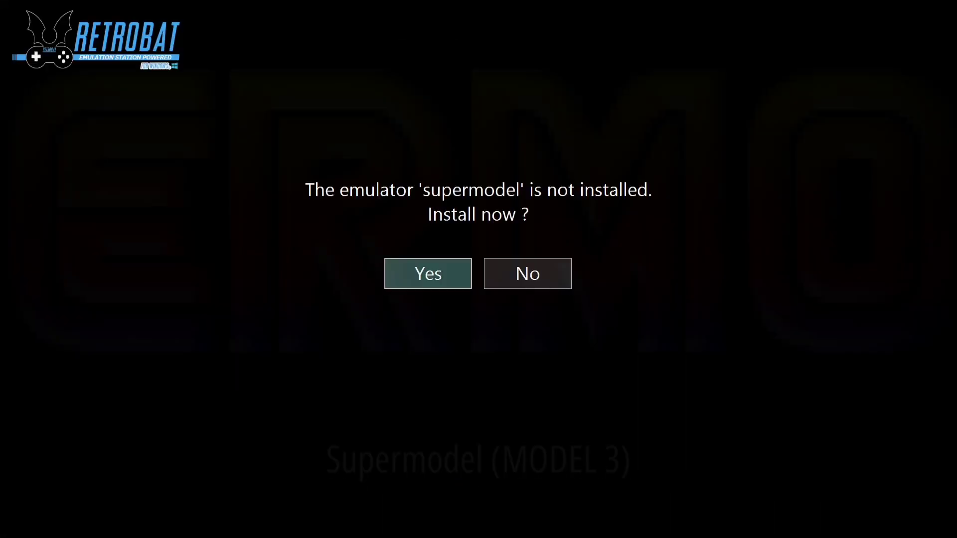
Step: Agree to install the supermodel emulator and close the Sega Model 3 UI window
left_click(457, 275)
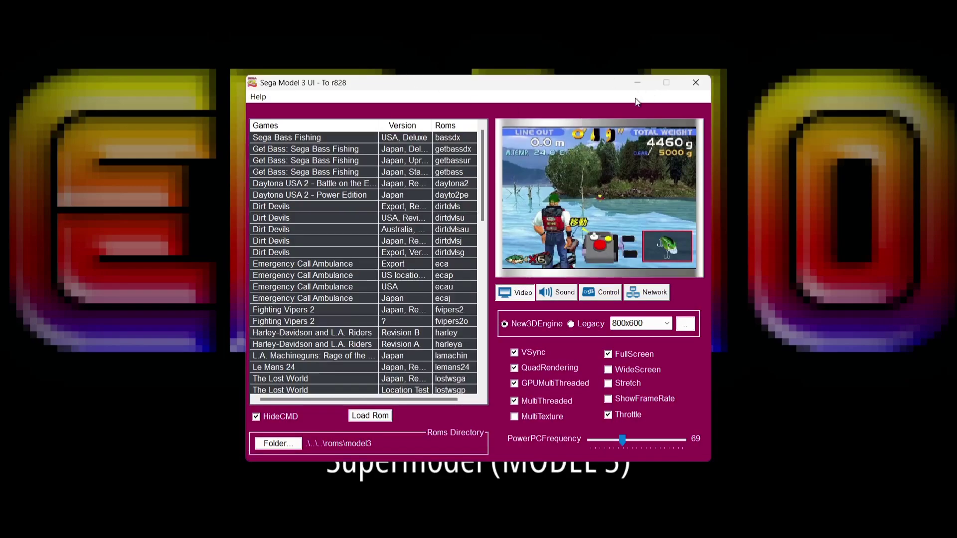
left_click(696, 83)
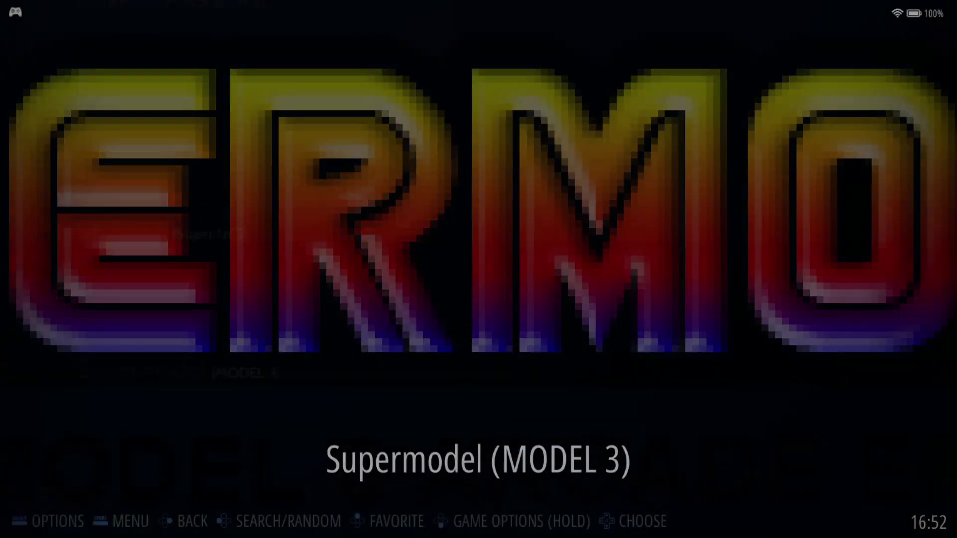
Step: Quit the RetroBat frontend from its main menu and return to the desktop
key("Escape")
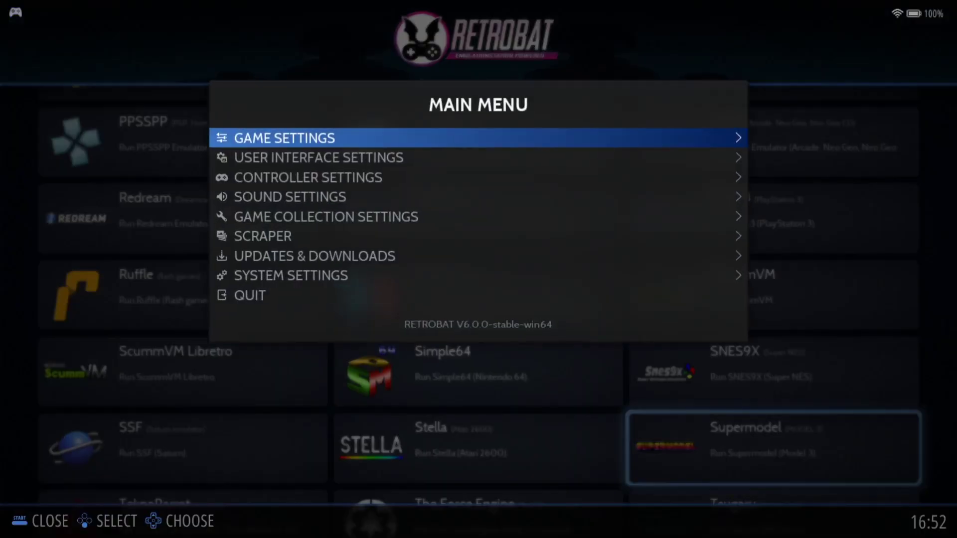
key("Down")
key("Down")
key("Down")
key("Down")
key("Down")
key("Down")
key("Down")
key("Down")
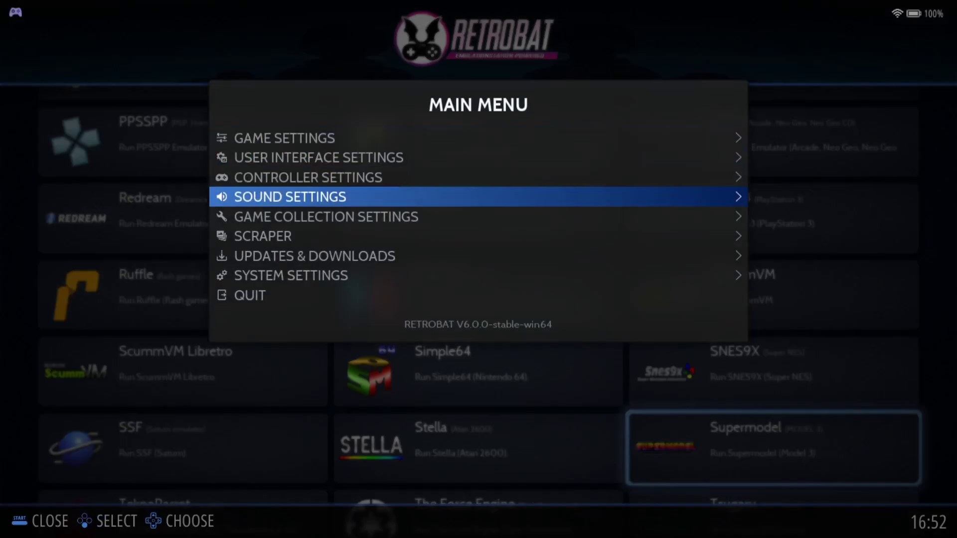
key("Return")
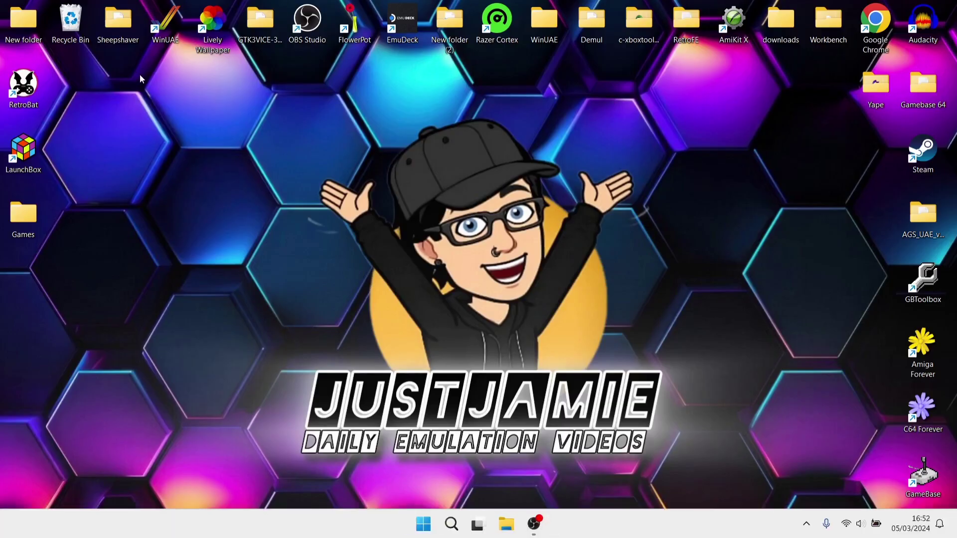
Step: Open the RetroBat shortcut's file location and go into its emulators\supermodel folder
right_click(27, 92)
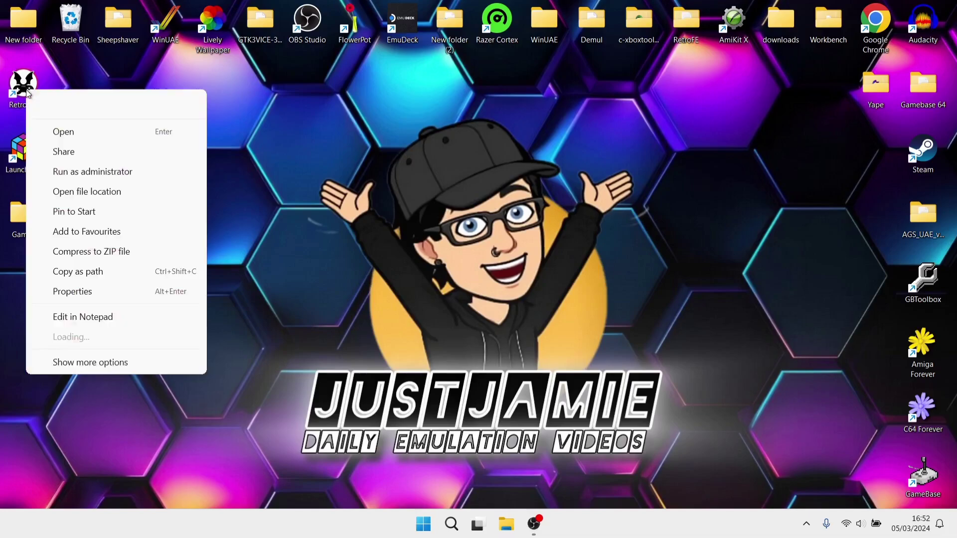
left_click(90, 192)
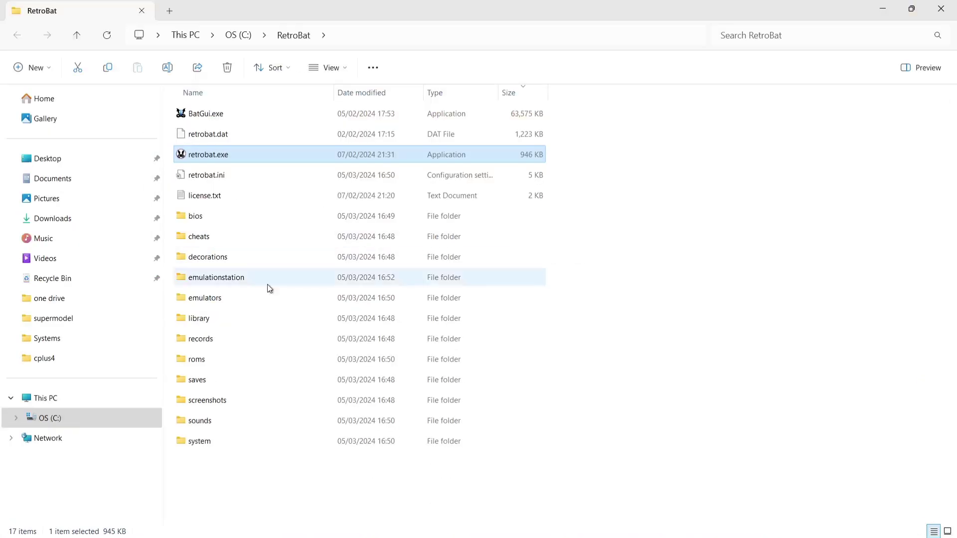
double_click(260, 297)
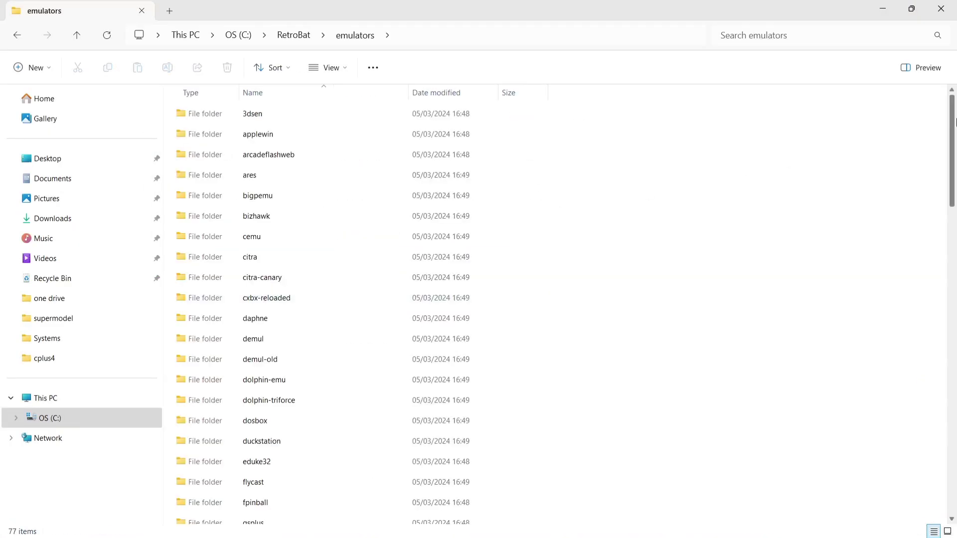
left_click_drag(955, 122, 955, 377)
double_click(297, 438)
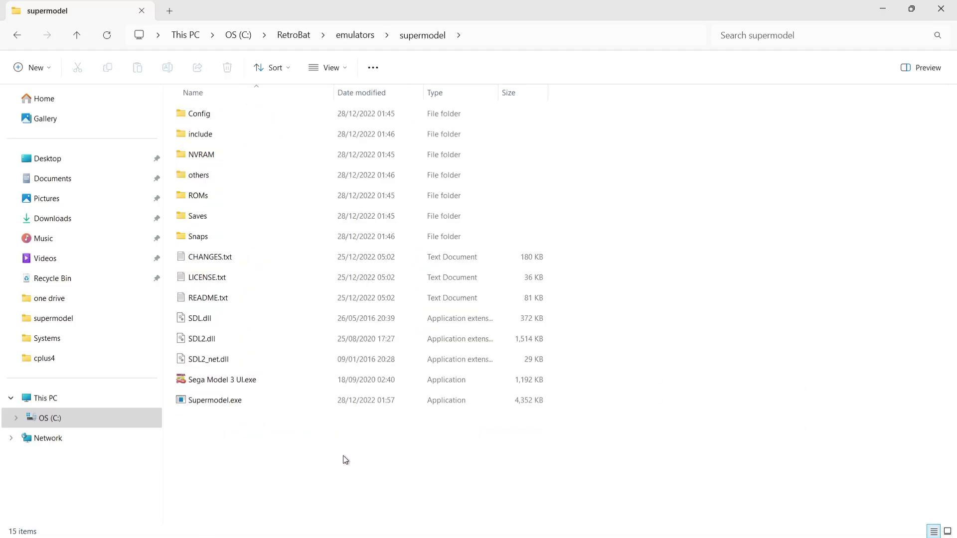
Step: Copy all the files and folders inside the supermodel folder
left_click_drag(343, 456, 322, 86)
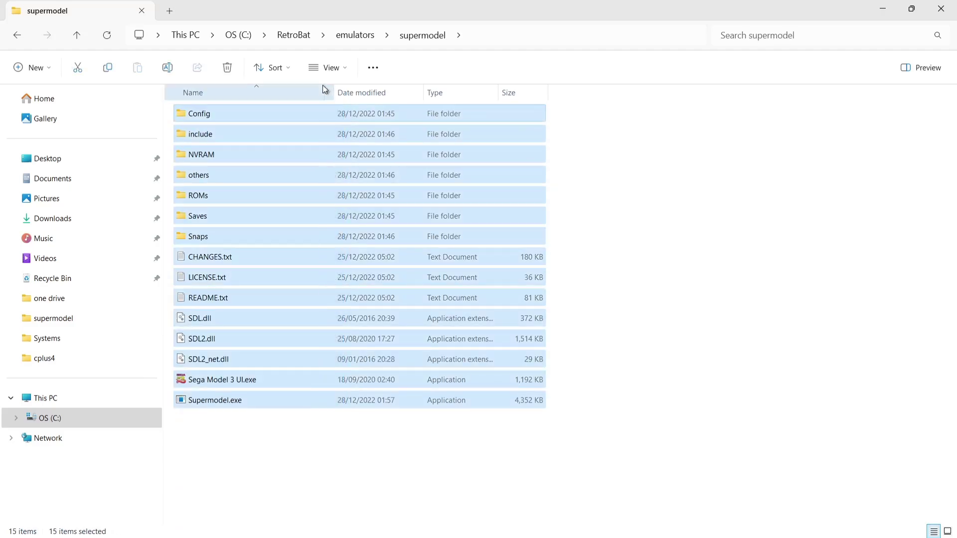
right_click(198, 114)
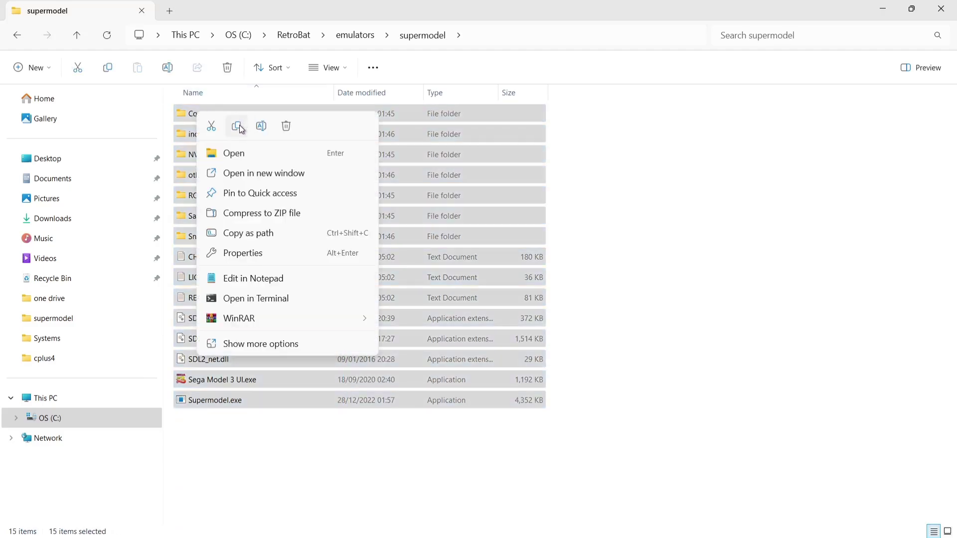
left_click(237, 126)
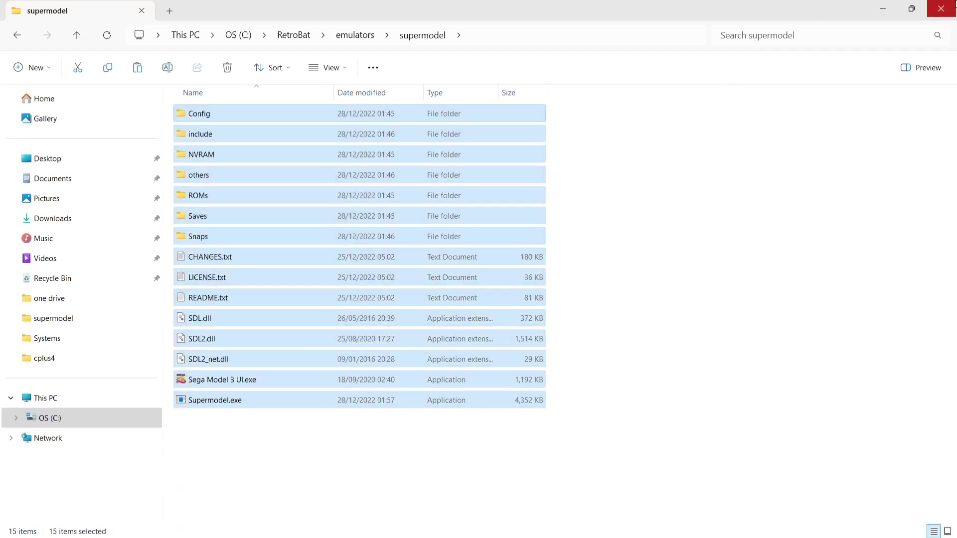
Step: Close the emulator folder window and create a new folder named Supermodel on the desktop
left_click(941, 8)
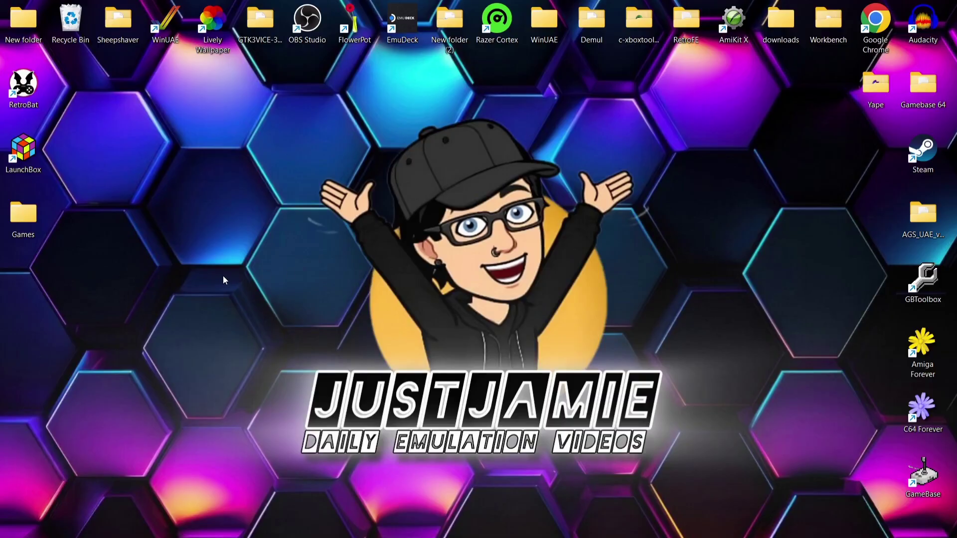
right_click(223, 281)
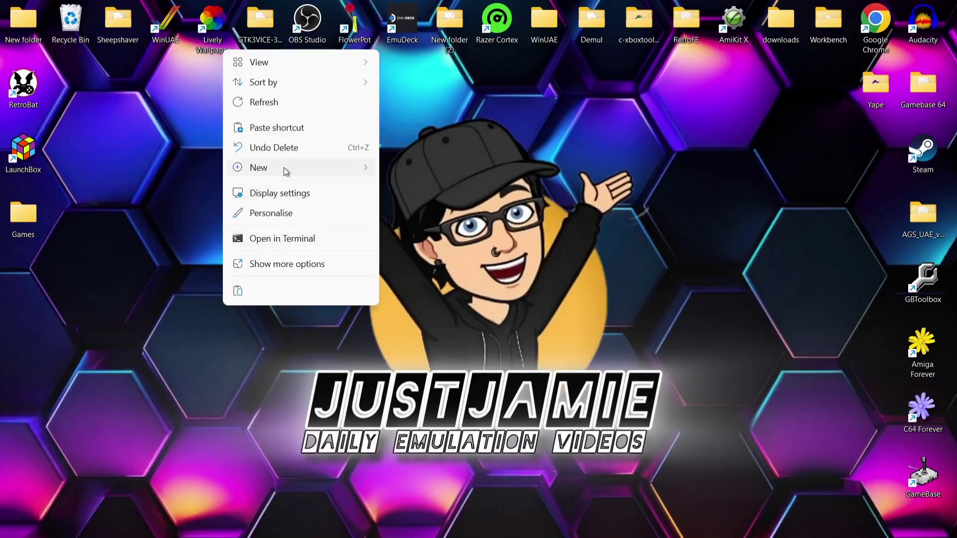
mouse_move(286, 172)
left_click(443, 170)
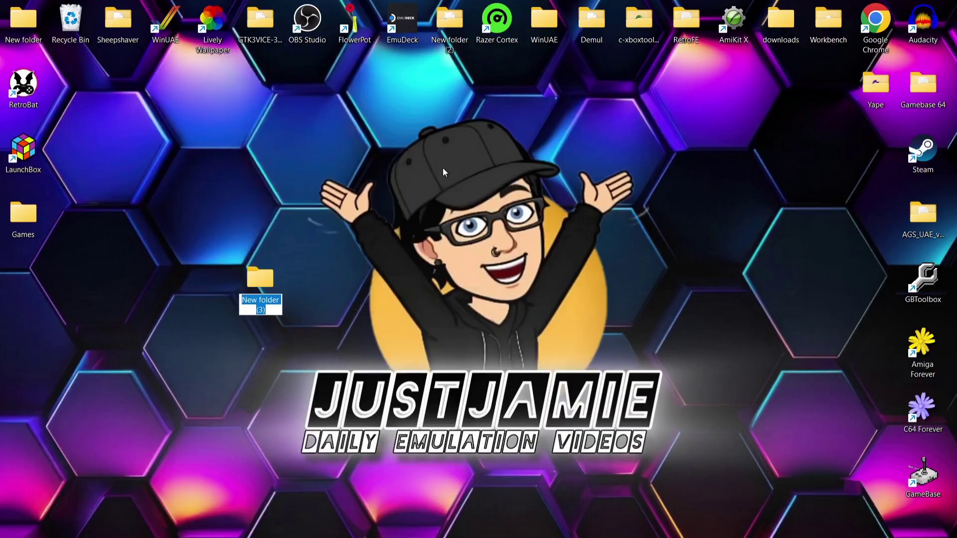
type("Supermode")
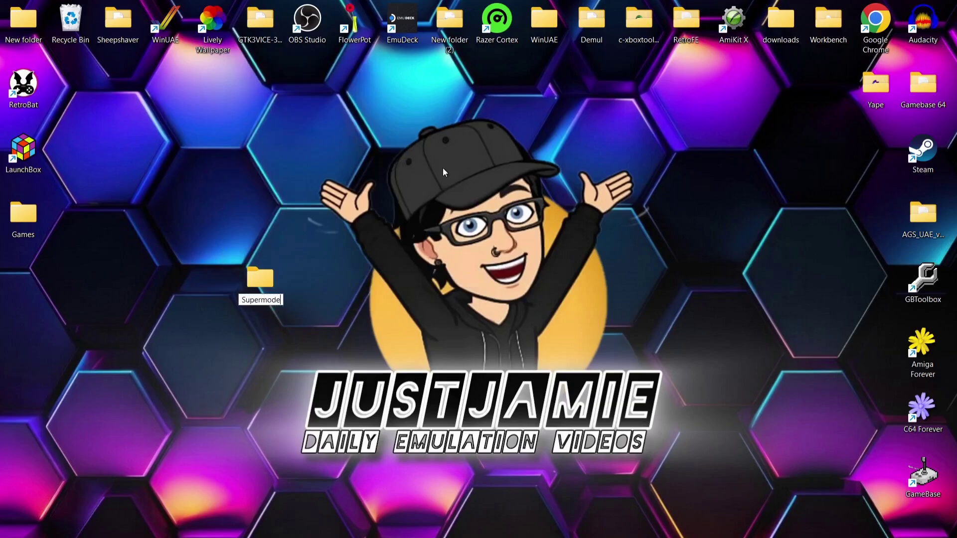
type("l")
key("Return")
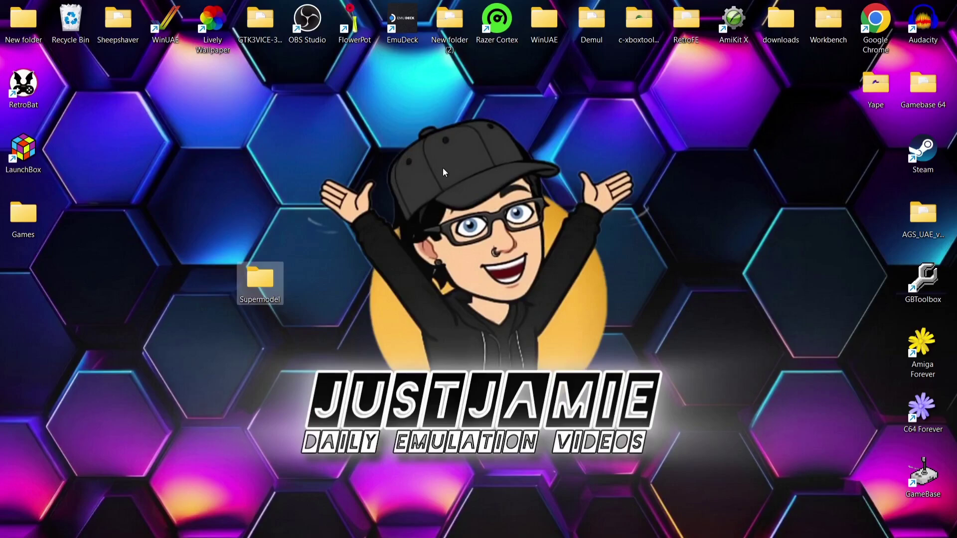
Step: Paste the copied emulator files into the desktop's Supermodel folder and close the folder window
double_click(260, 271)
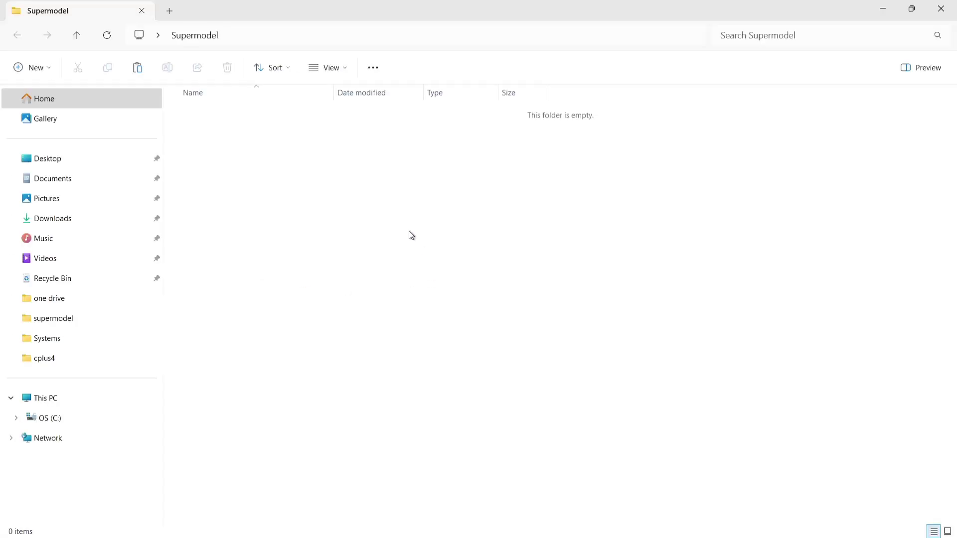
right_click(410, 233)
left_click(423, 246)
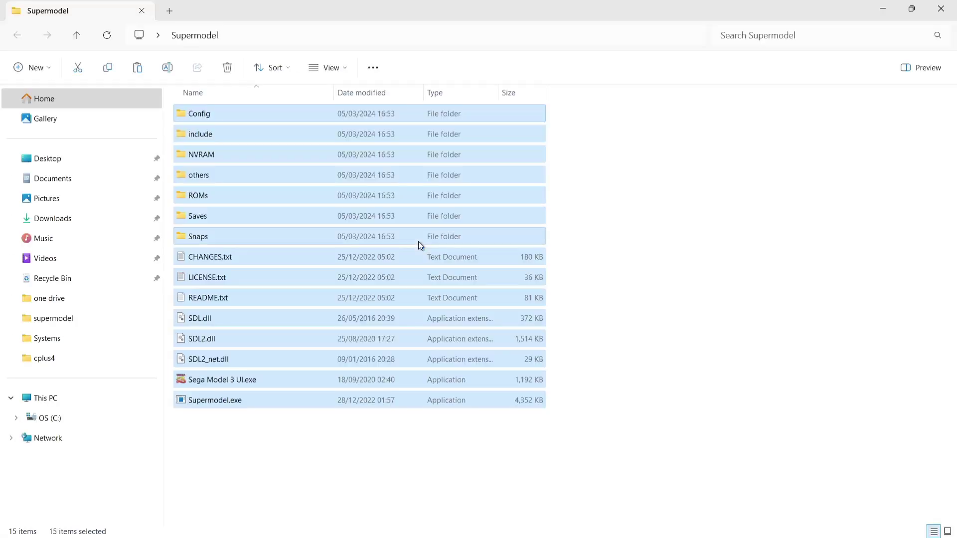
left_click(712, 230)
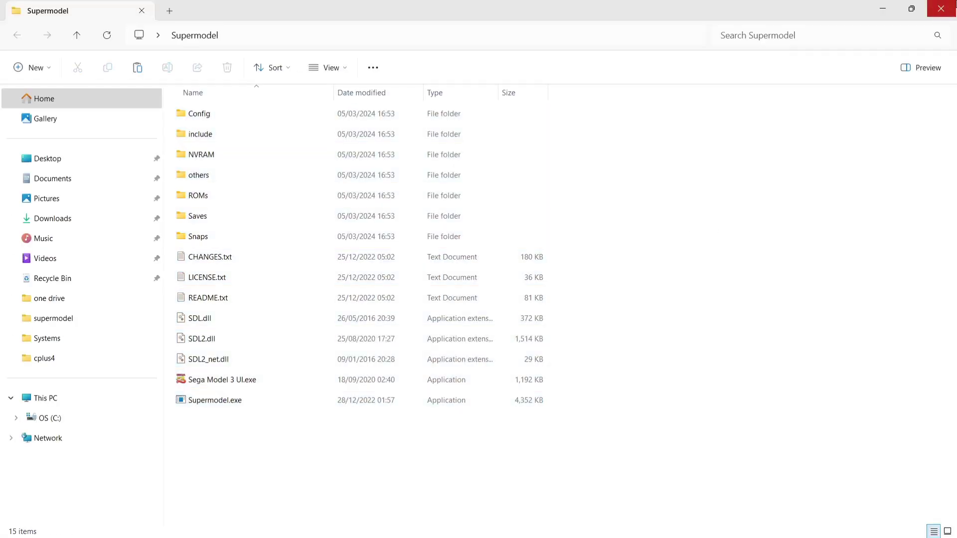
left_click(941, 8)
left_click(327, 235)
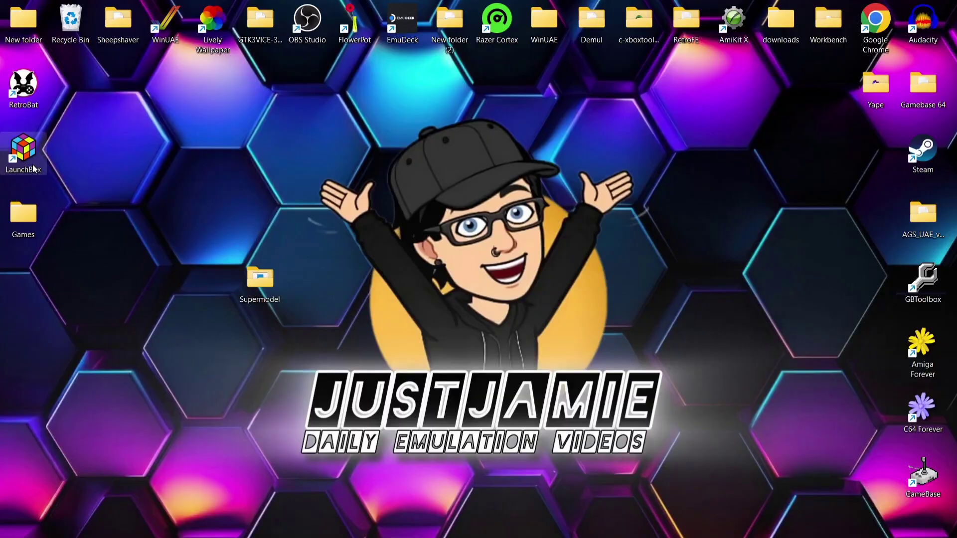
Step: Launch LaunchBox, dismiss the Add Games prompt, and start the ROM files import wizard, continuing past its welcome page
double_click(23, 150)
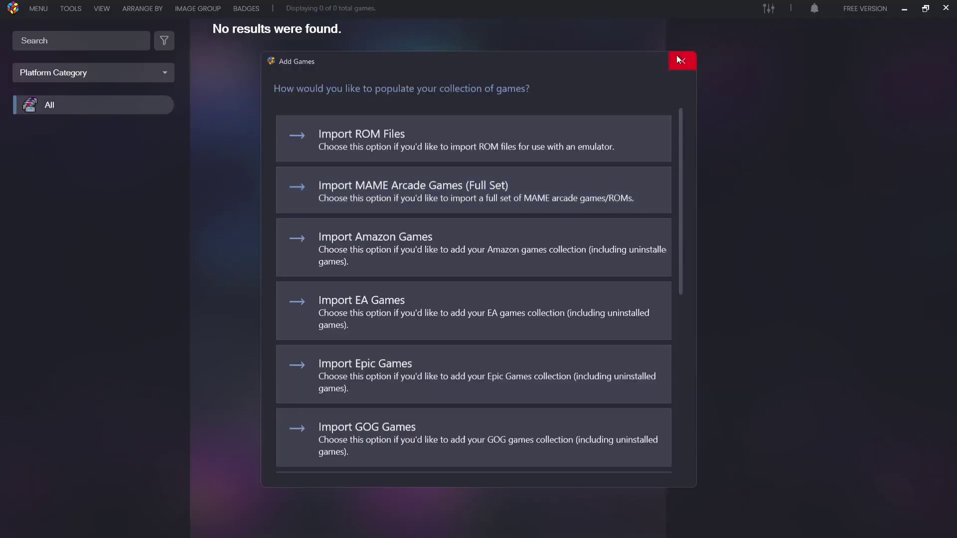
left_click(683, 61)
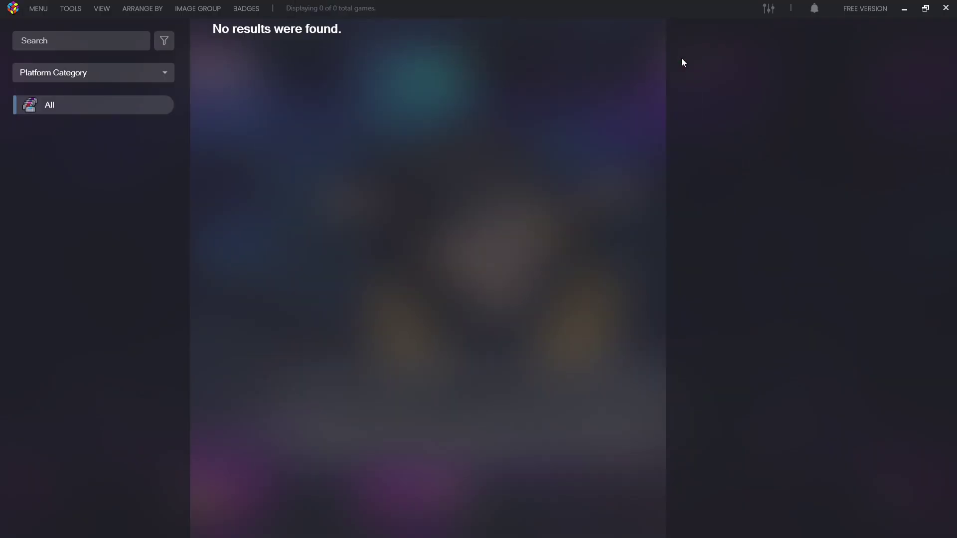
left_click(82, 9)
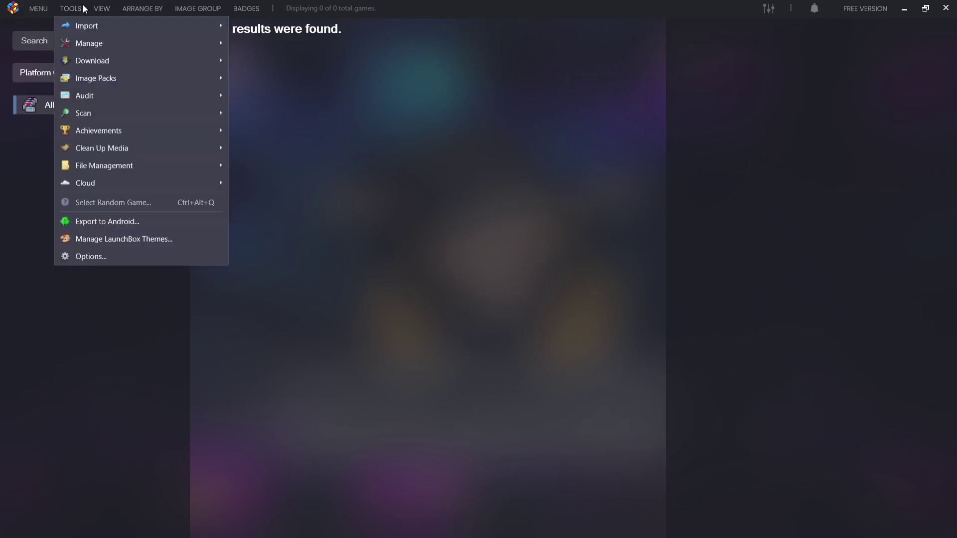
mouse_move(81, 26)
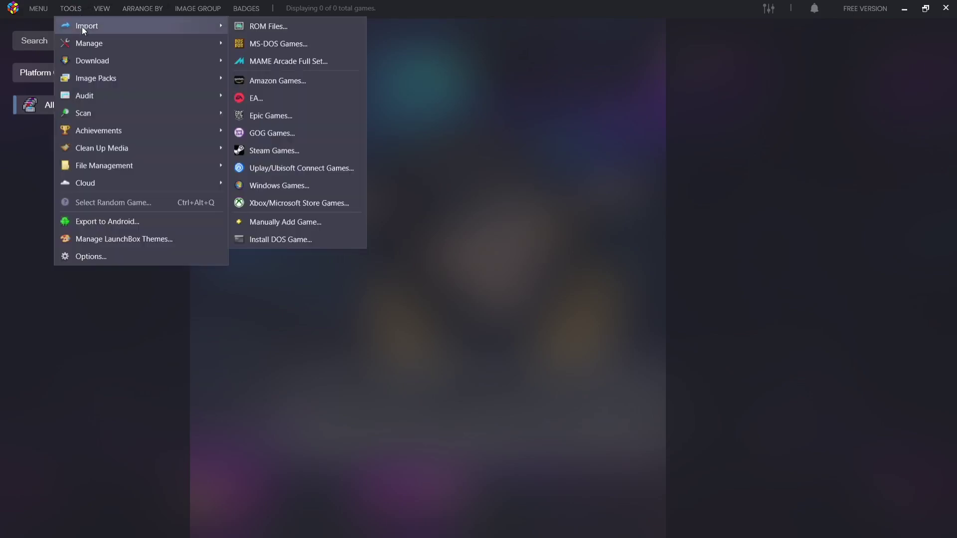
left_click(276, 29)
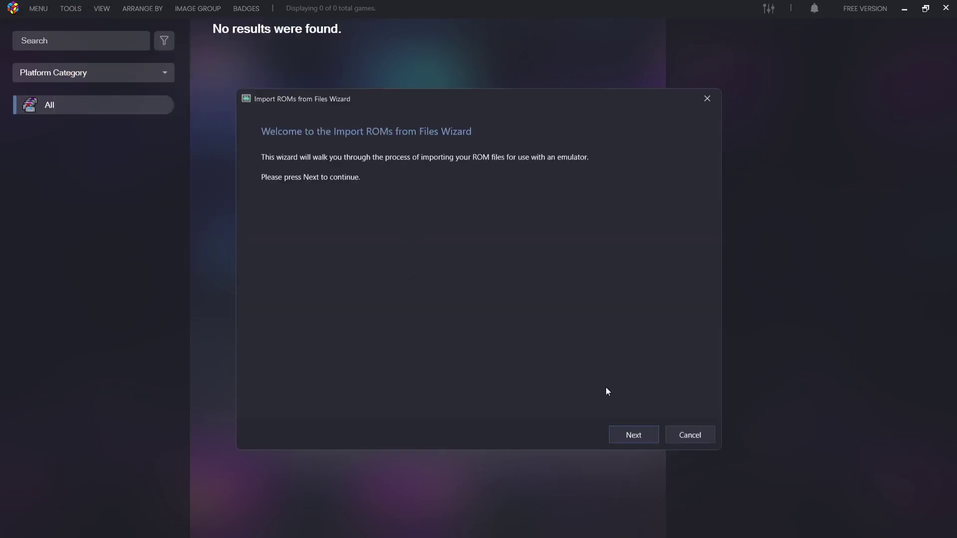
left_click(639, 434)
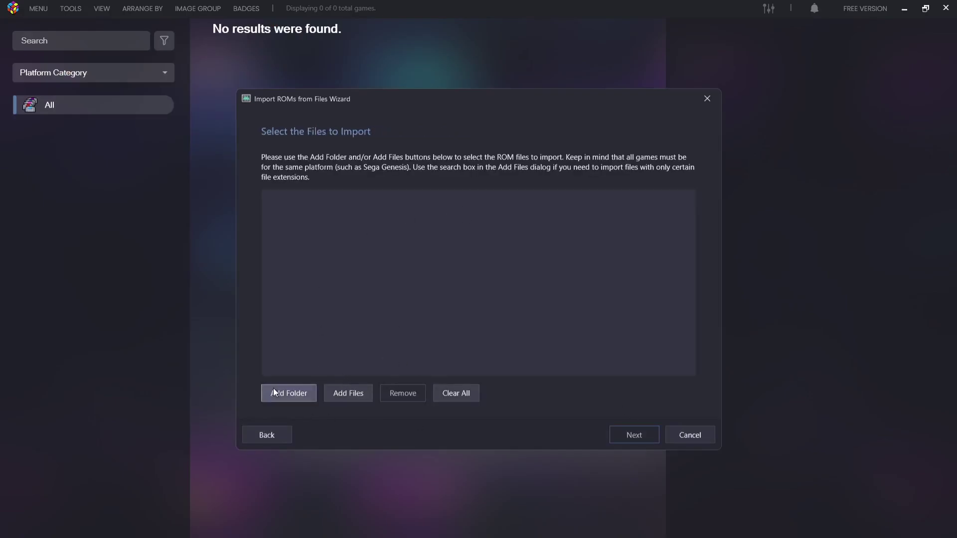
Step: Add the Games folder from the desktop as the source of ROM files and continue
left_click(294, 393)
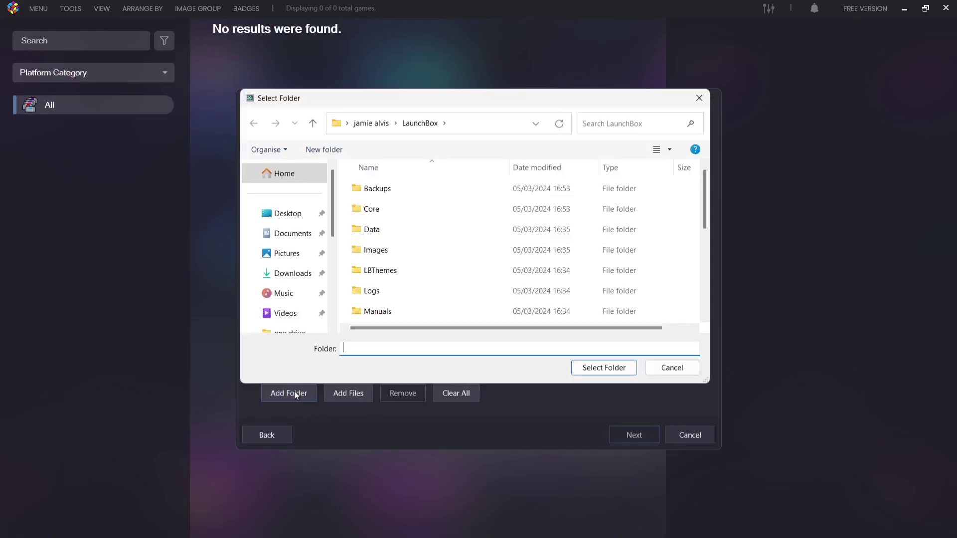
left_click(306, 221)
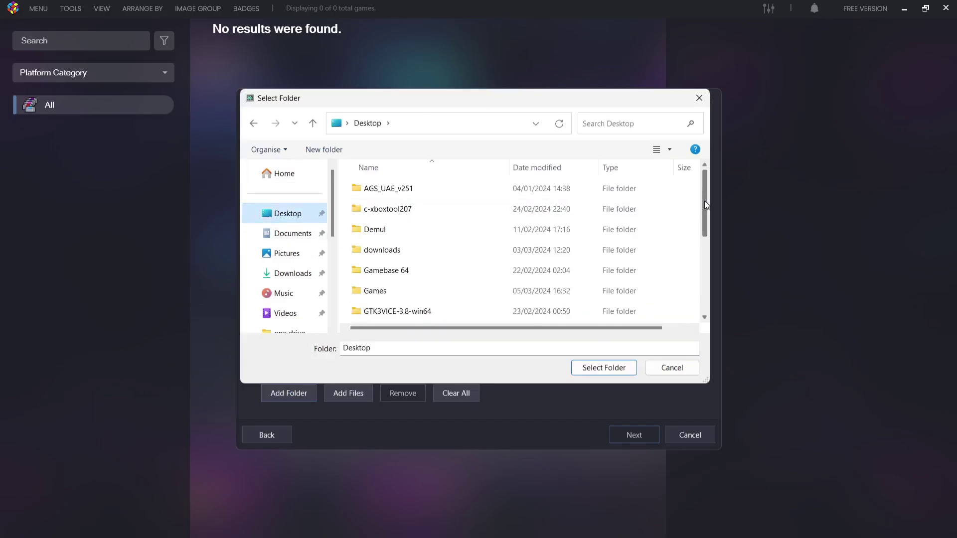
left_click(447, 289)
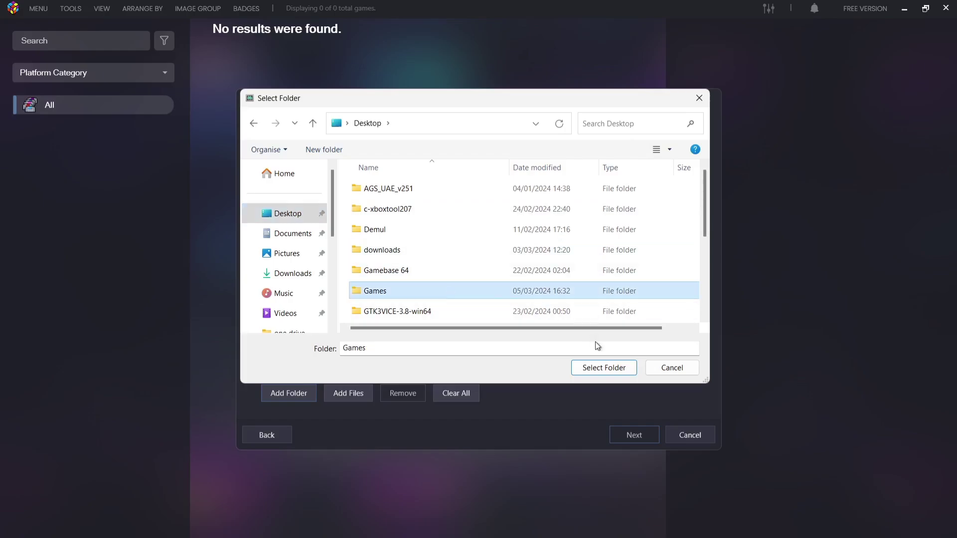
left_click(597, 374)
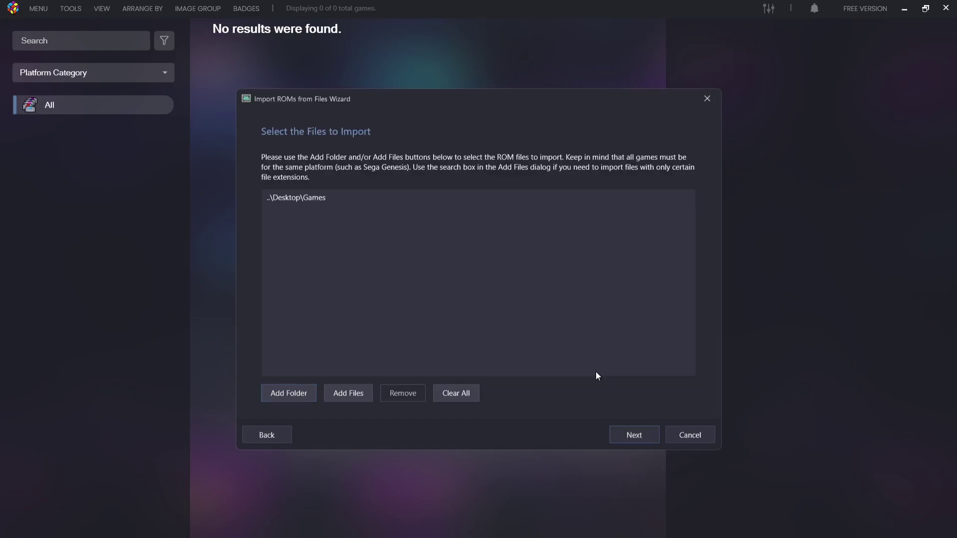
left_click(636, 434)
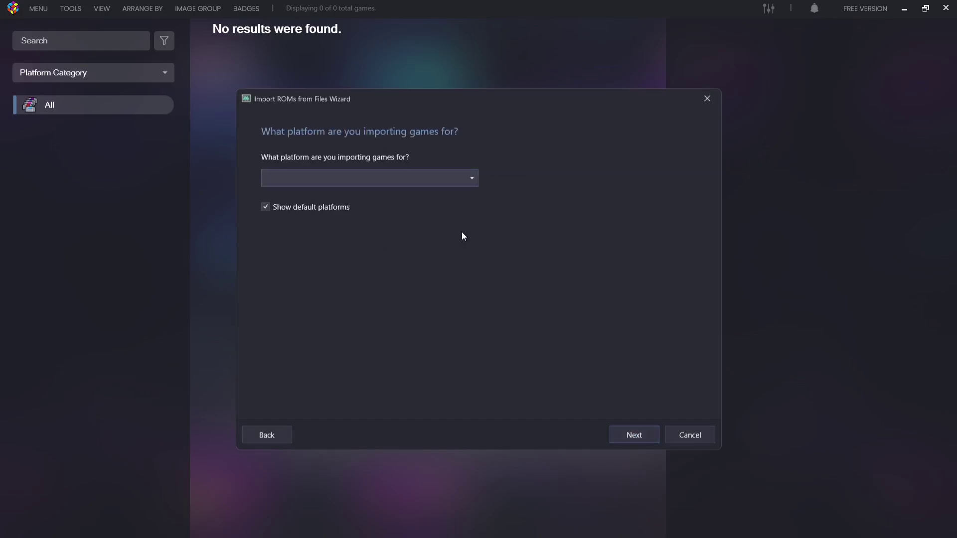
Step: Set the platform of the imported games to Sega Model 3 and continue
left_click(471, 178)
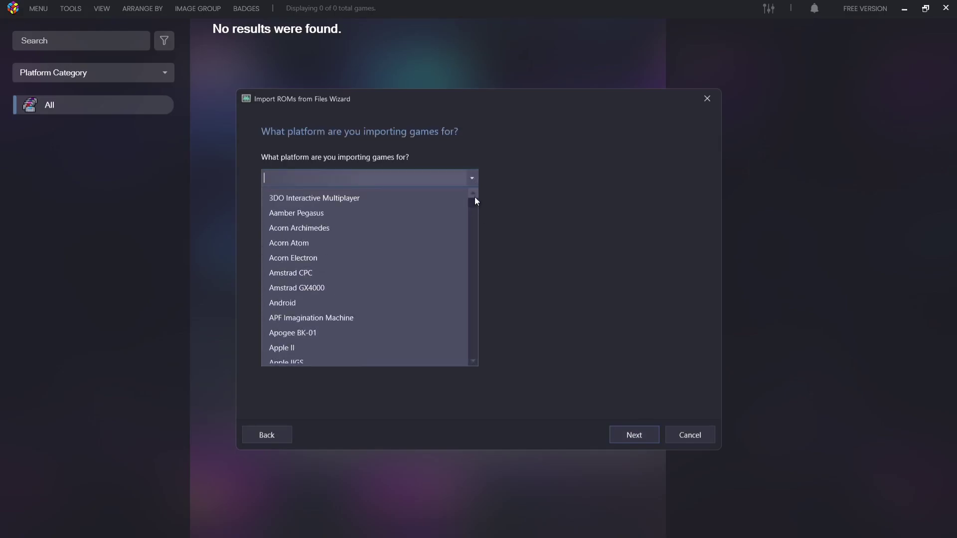
type("Sega Model 3")
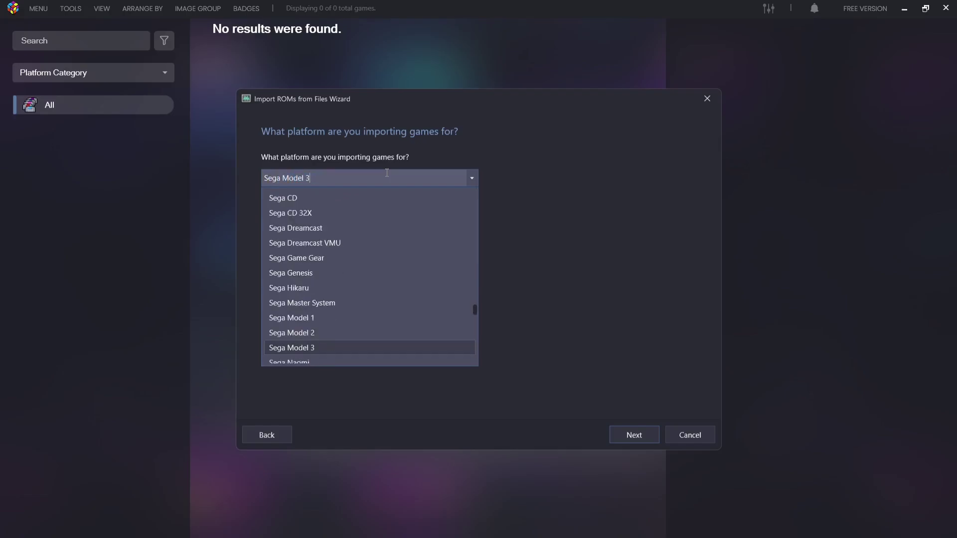
left_click(319, 347)
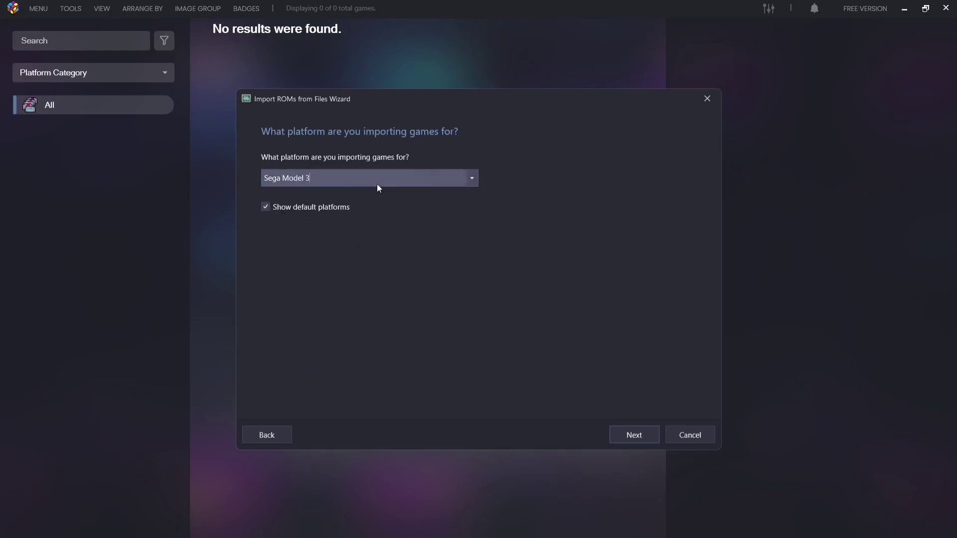
left_click(627, 436)
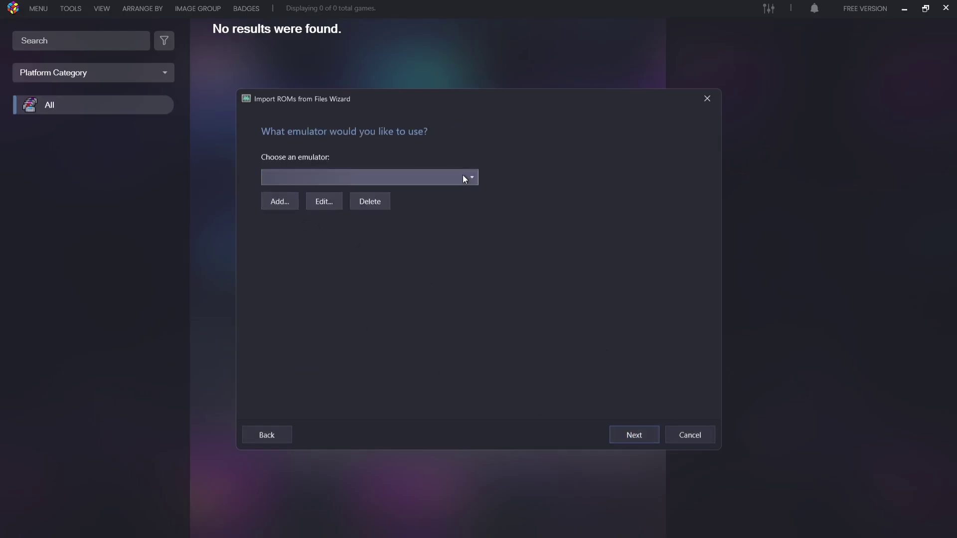
Step: Start adding a new emulator for the import and name it Supermodel
left_click(474, 176)
left_click(474, 175)
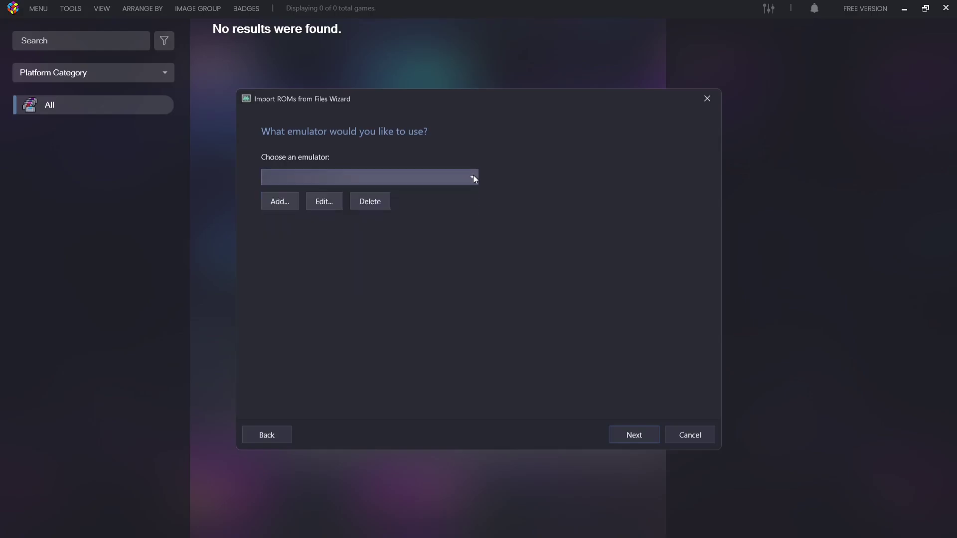
left_click(280, 202)
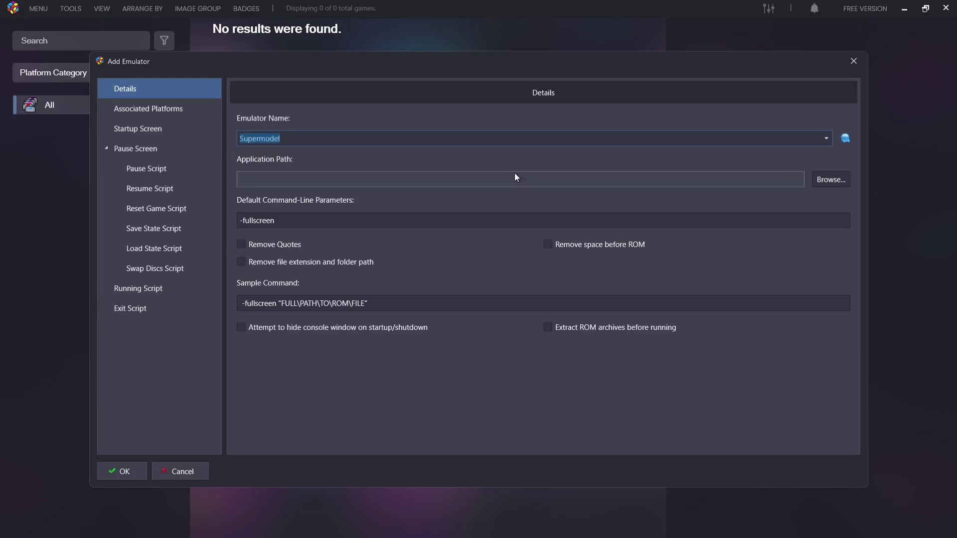
Step: Set the emulator's application path to Supermodel.exe in the desktop's Supermodel folder, save the emulator and continue the import
left_click(837, 180)
left_click(139, 175)
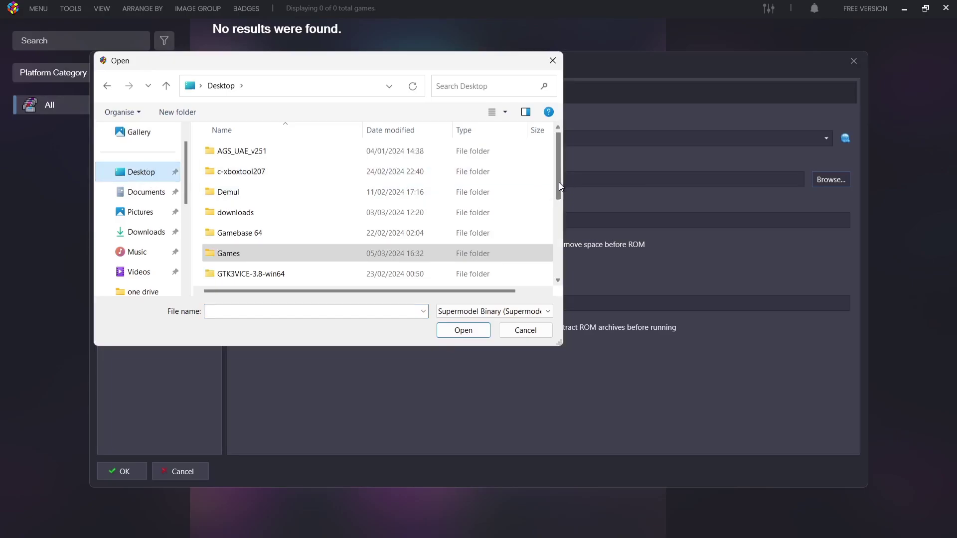
left_click_drag(559, 182, 559, 238)
left_click(337, 252)
double_click(336, 251)
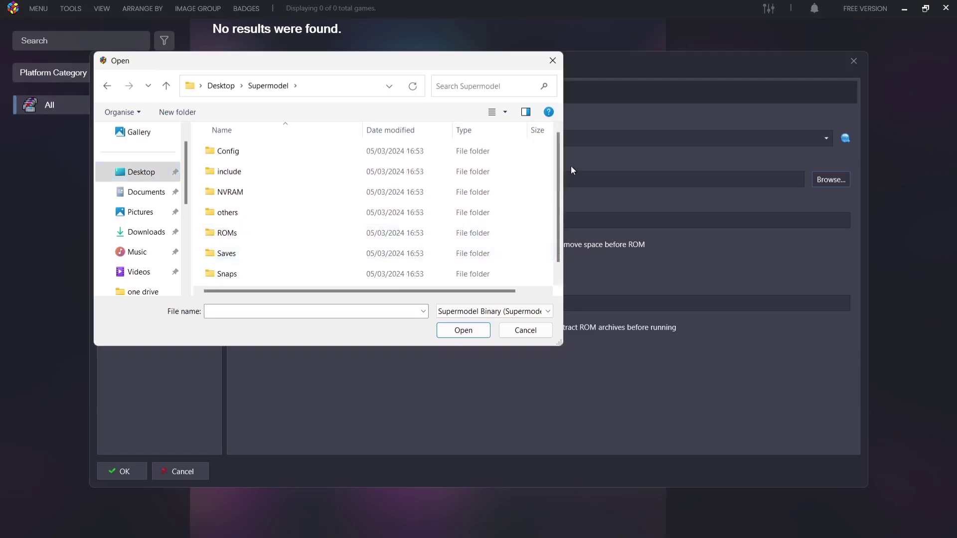
left_click_drag(559, 164, 559, 215)
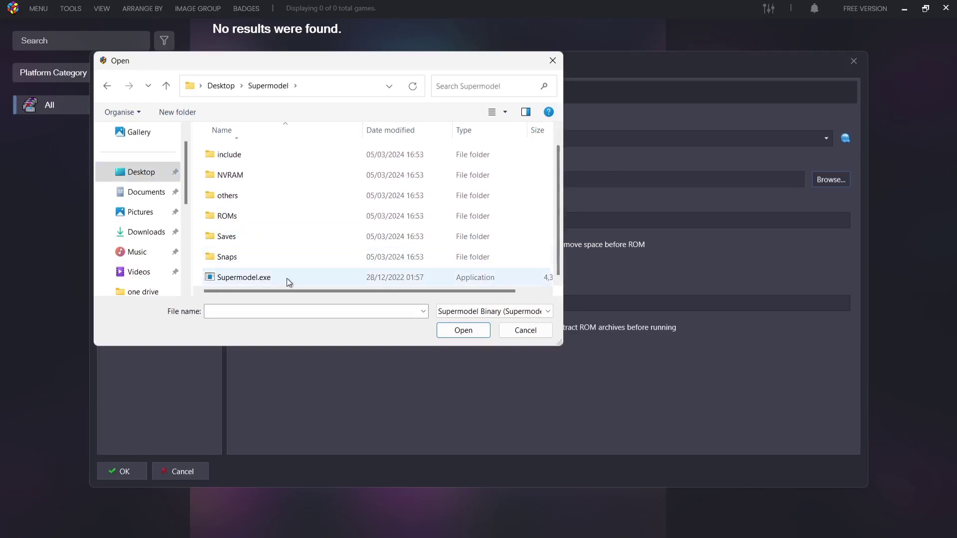
left_click(337, 278)
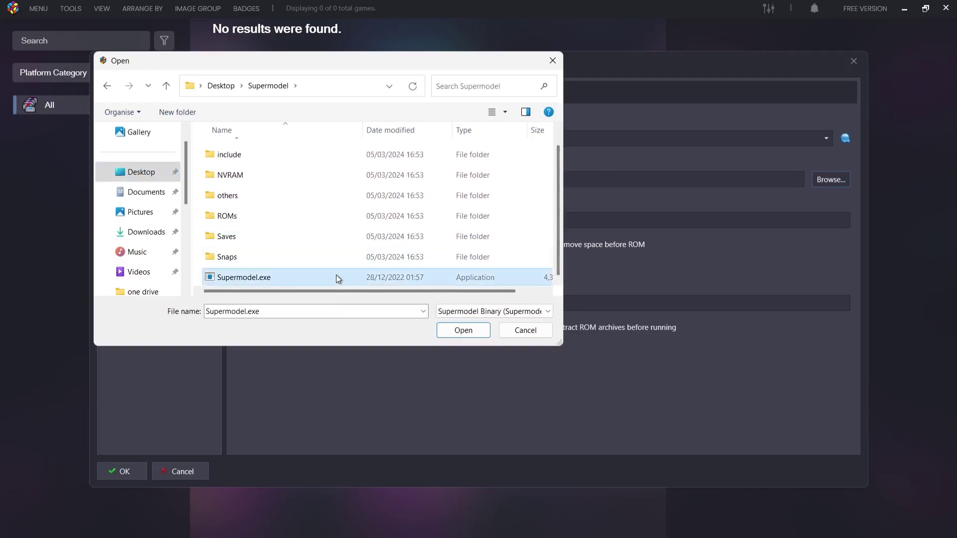
left_click(463, 331)
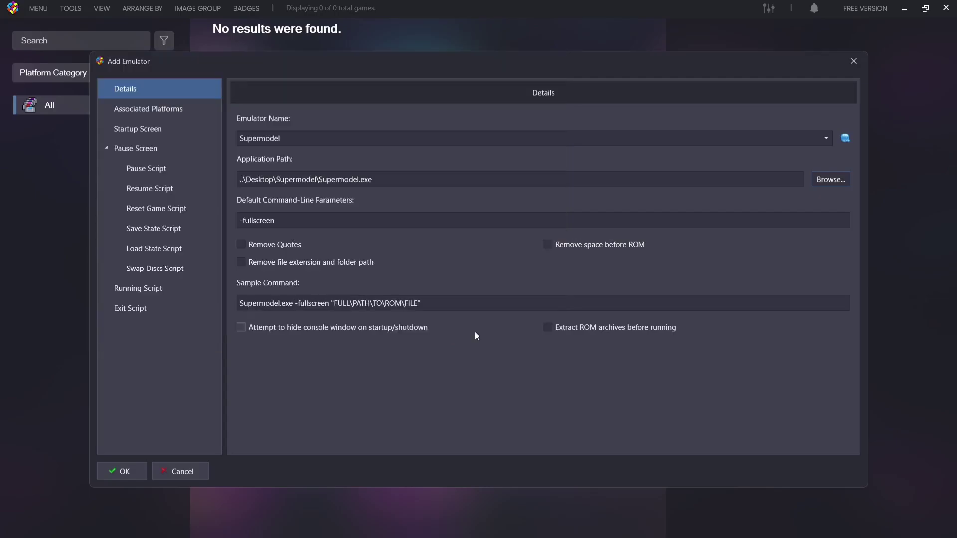
left_click(134, 468)
left_click(634, 435)
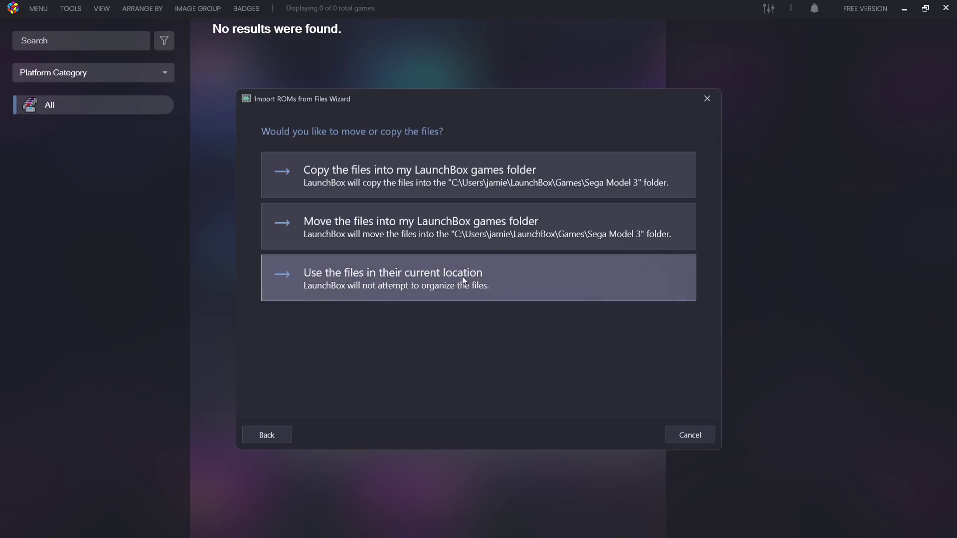
Step: Choose to use the ROM files in their current location and include all image media types in the download
left_click(492, 280)
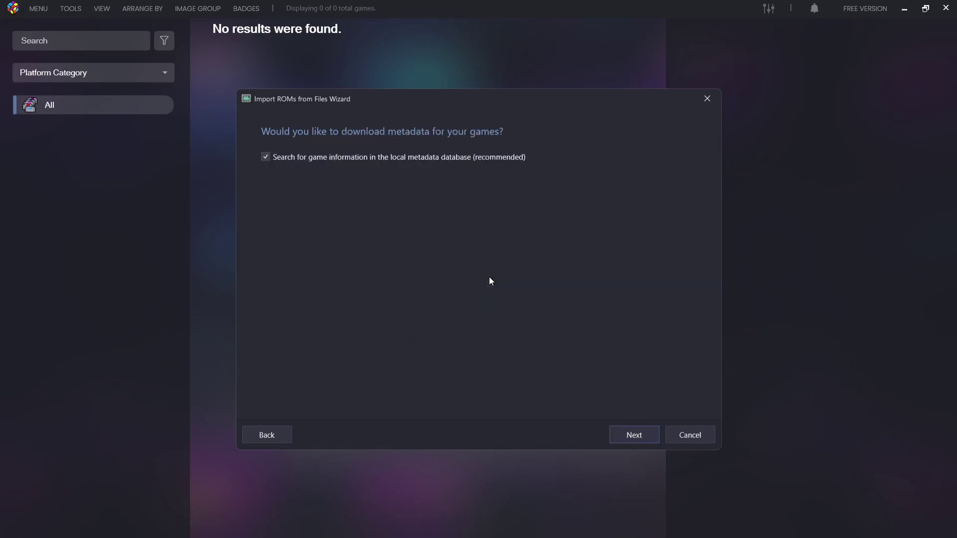
left_click(631, 437)
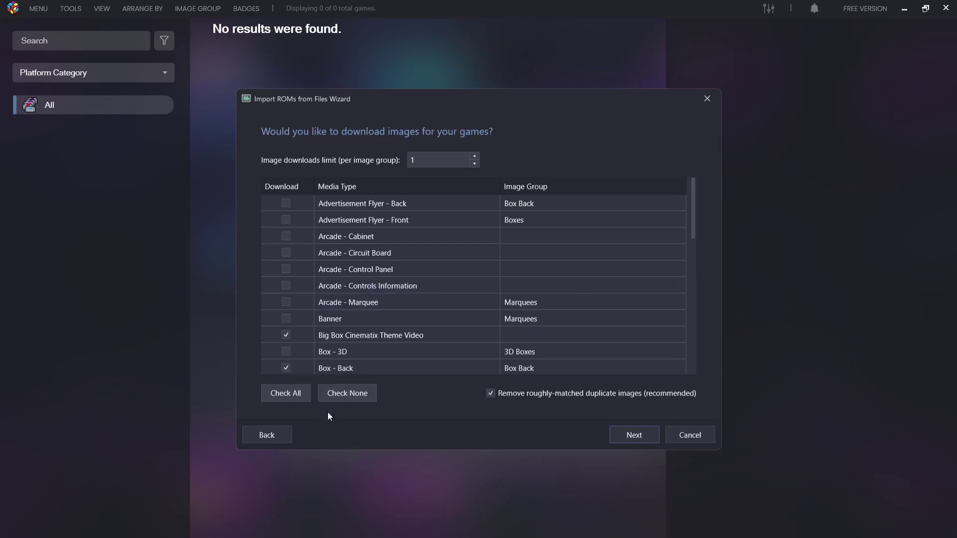
left_click(295, 393)
left_click(650, 436)
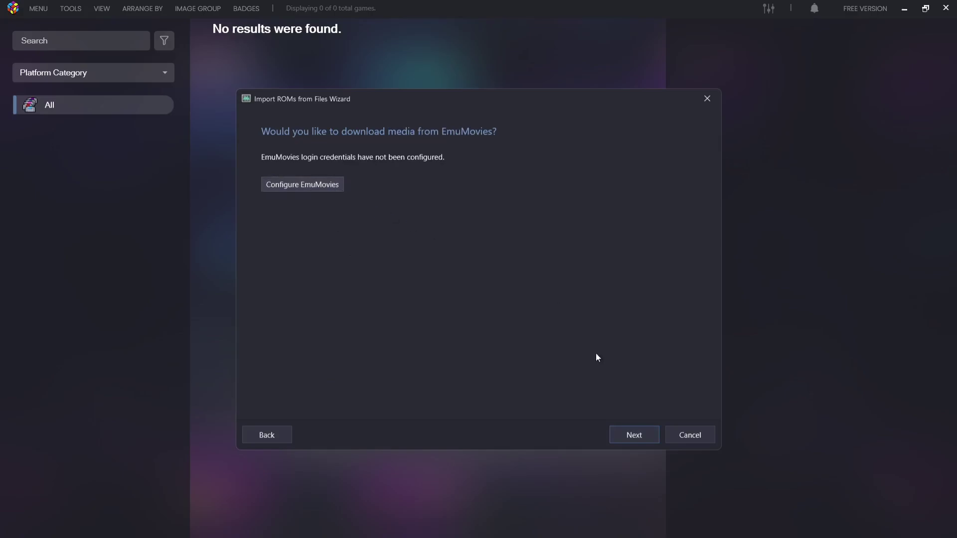
Step: Skip configuring EmuMovies media and continue the import with the default custom options
left_click(631, 433)
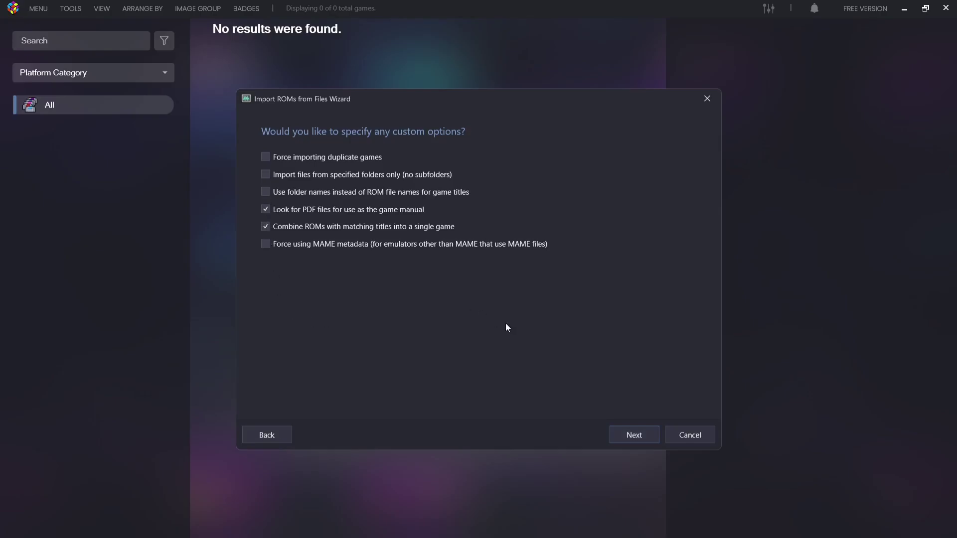
left_click(635, 428)
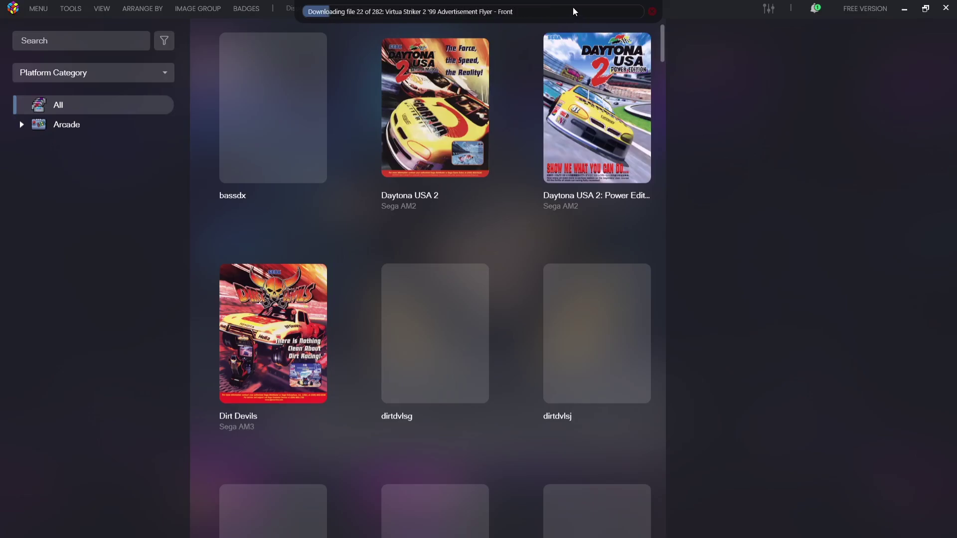
Step: Expand the Arcade category and list the games of its Sega Model 3 platform
left_click(75, 127)
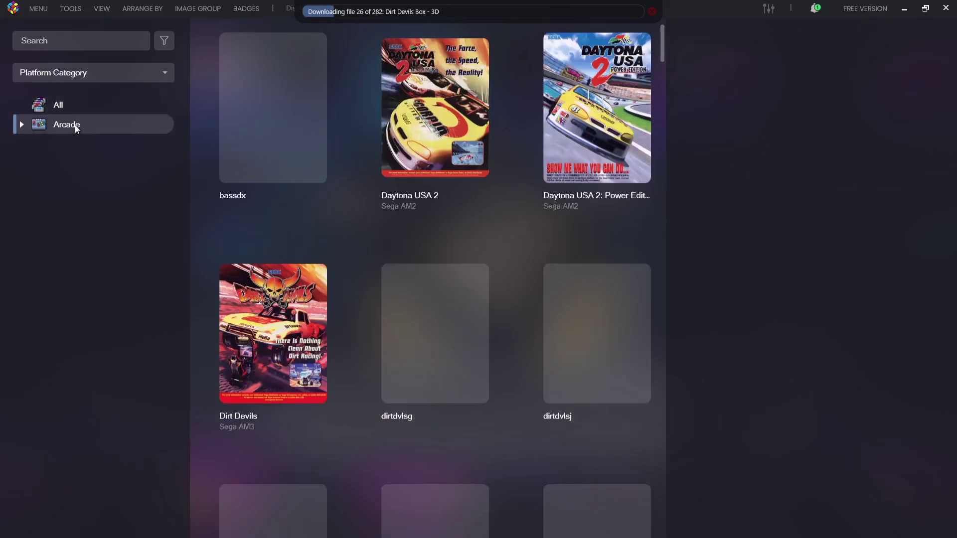
left_click(20, 124)
left_click(116, 145)
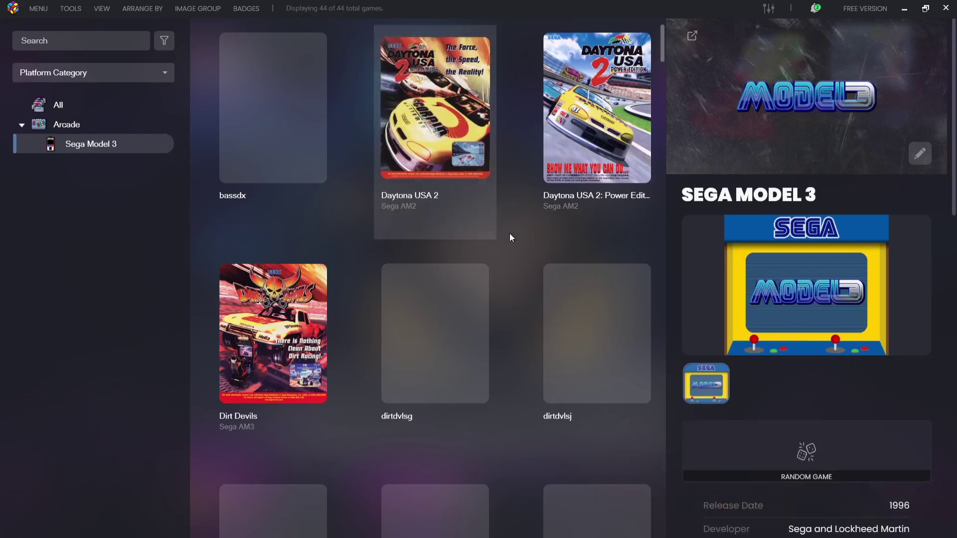
Step: Try the 3D Boxes and Marquees image groups for the game list, and return to Boxes
left_click(202, 11)
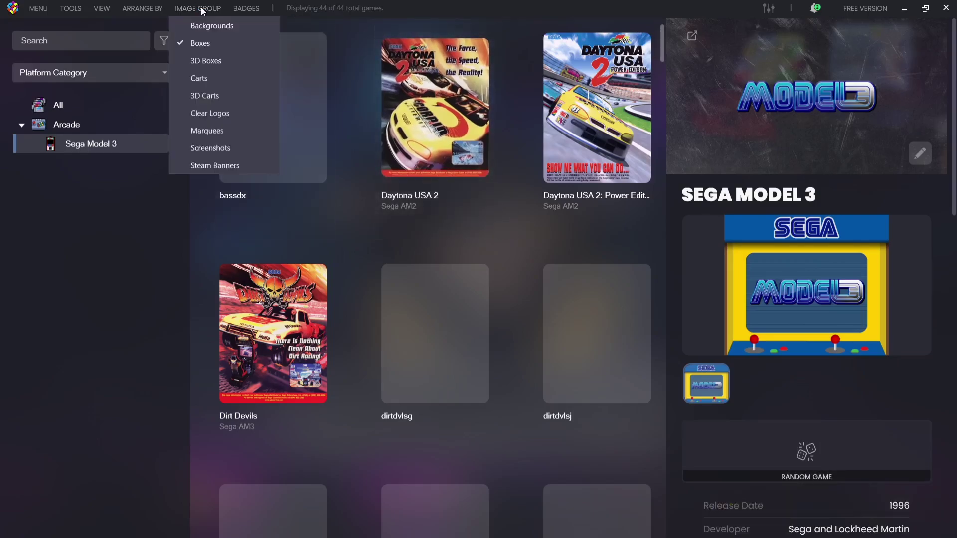
left_click(222, 62)
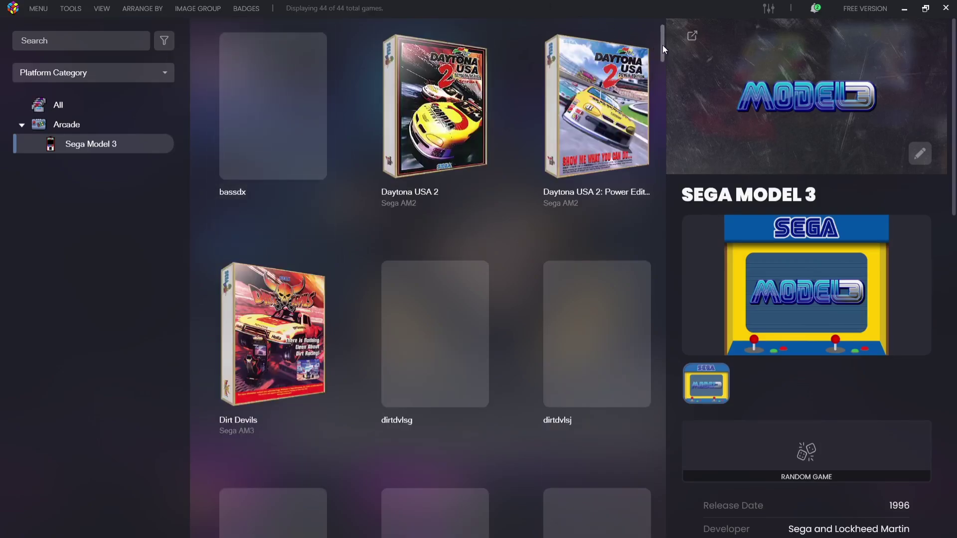
left_click_drag(663, 45, 662, 73)
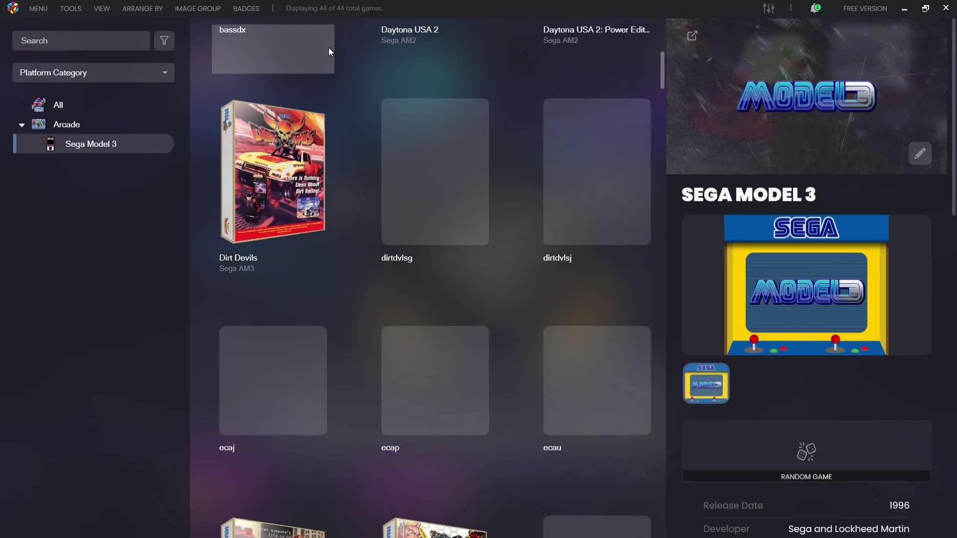
left_click(187, 9)
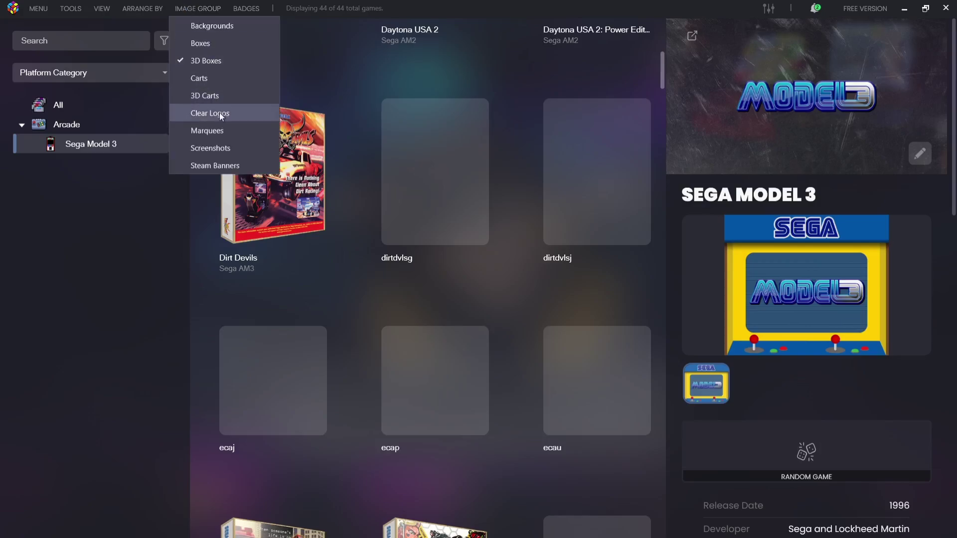
left_click(221, 130)
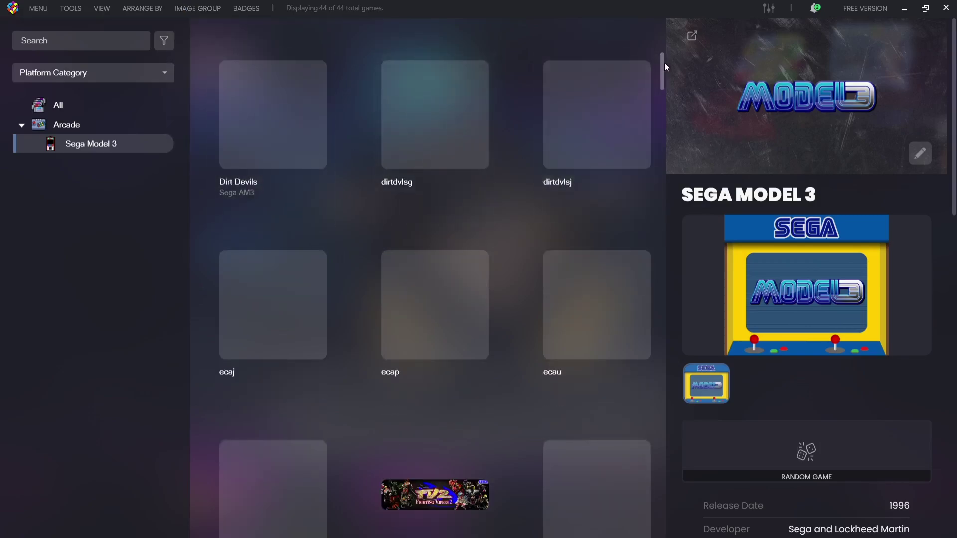
left_click_drag(663, 78, 569, 96)
left_click(195, 8)
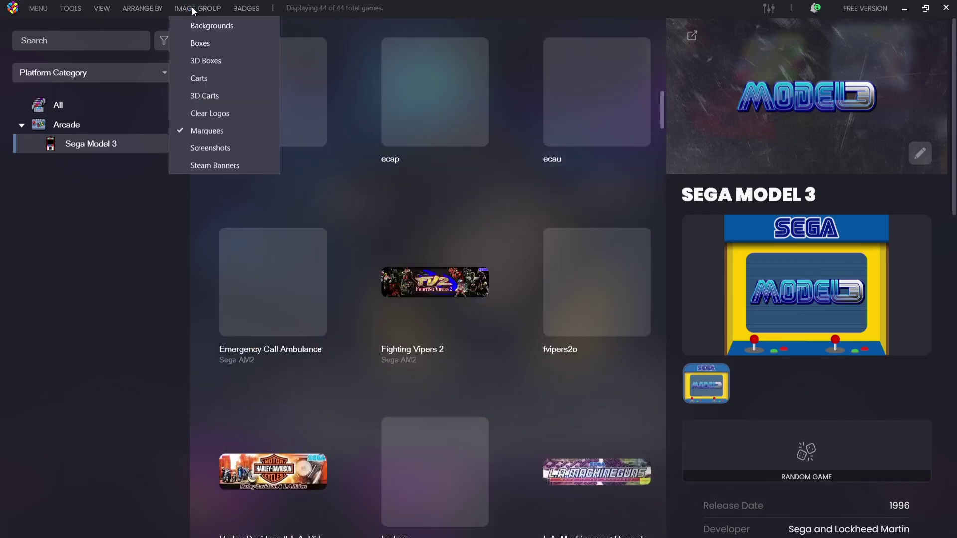
left_click(233, 60)
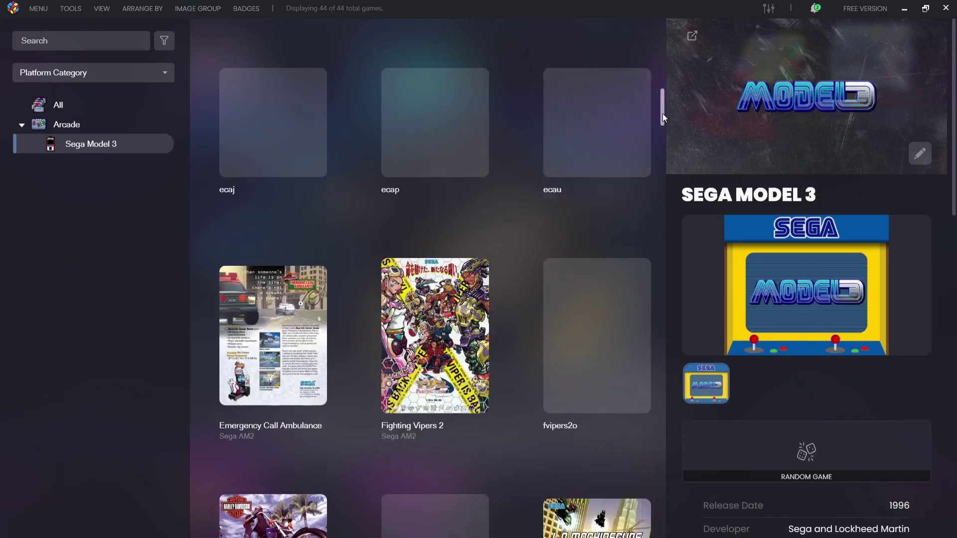
Step: Find scudplusa in the Sega Model 3 game list and launch it
left_click_drag(663, 113, 663, 301)
scroll(668, 292, "up", 3)
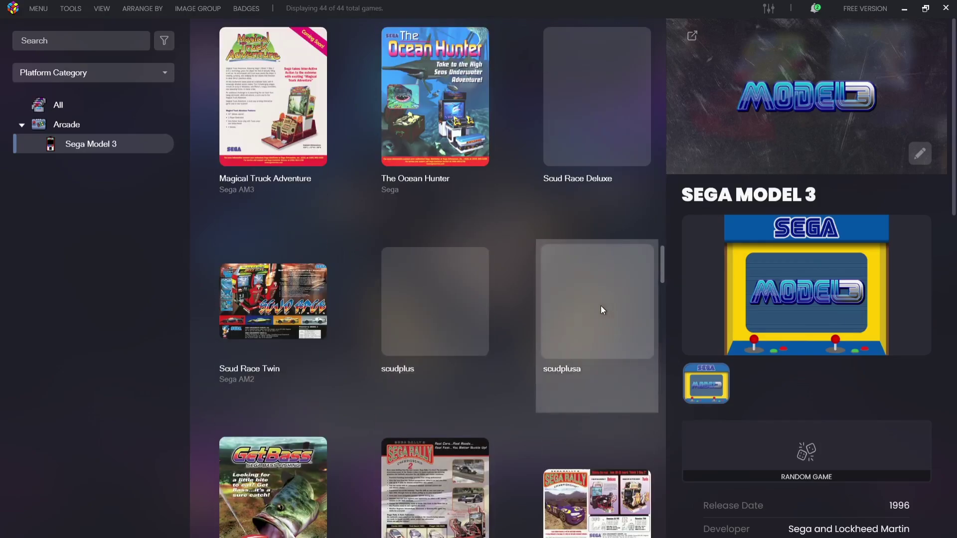
double_click(601, 307)
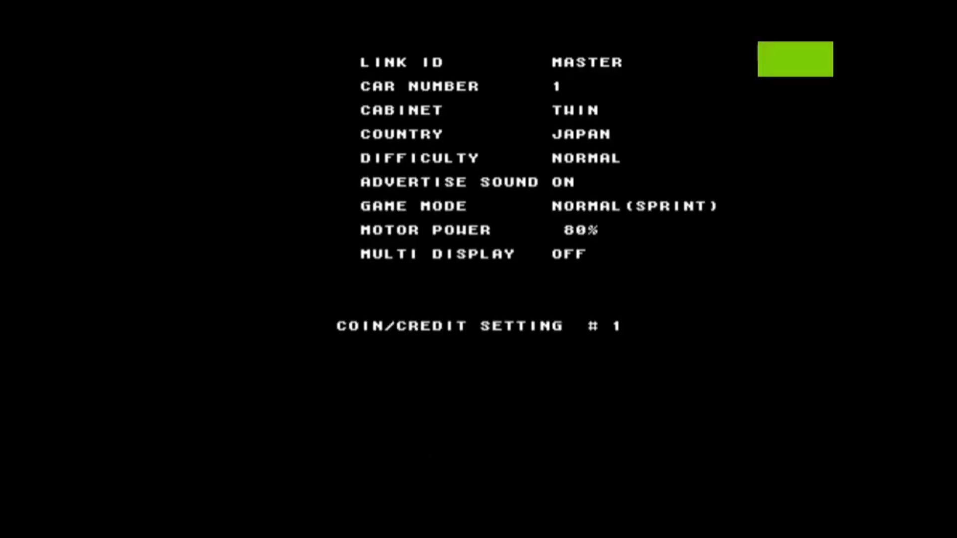
Step: Enter the game's test menu and open Game Assignments
key("F2")
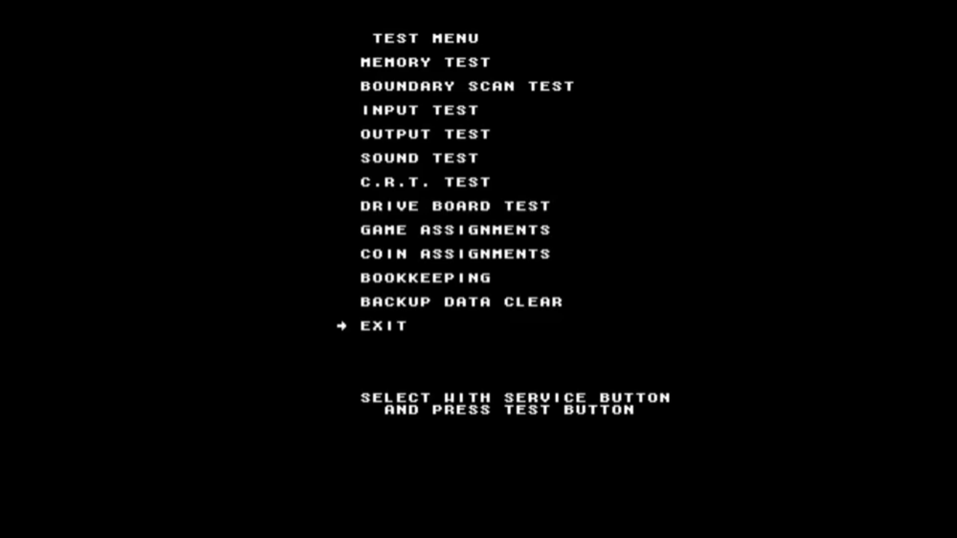
key("F1")
key("F1")
key("F1")
key("F1")
key("F1")
key("F1")
key("F1")
key("F1")
key("F1")
key("F1")
key("F1")
key("F1")
key("F1")
key("F1")
key("F1")
key("F1")
key("F1")
key("F1")
key("F1")
key("F1")
key("F1")
key("F1")
key("F1")
key("F1")
key("F1")
key("F1")
key("F1")
key("F1")
key("F1")
key("F1")
key("F1")
key("F1")
key("F1")
key("F2")
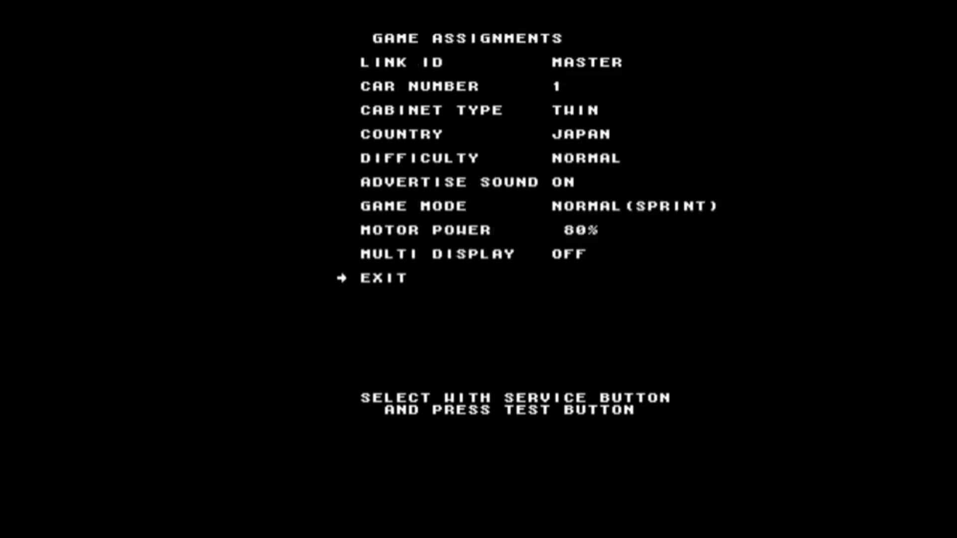
Step: Set the game's Link ID to SINGLE
key("F1")
key("F2")
key("F2")
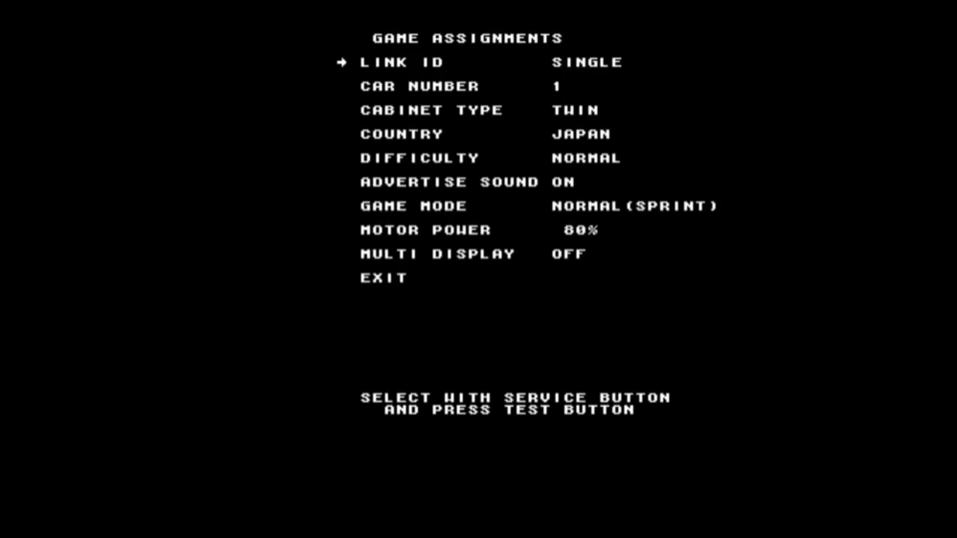
Step: Exit Game Assignments and move through the test menu to Exit to return to the game
key("F1")
key("F1")
key("F1")
key("F1")
key("F1")
key("F1")
key("F1")
key("F1")
key("F1")
key("F2")
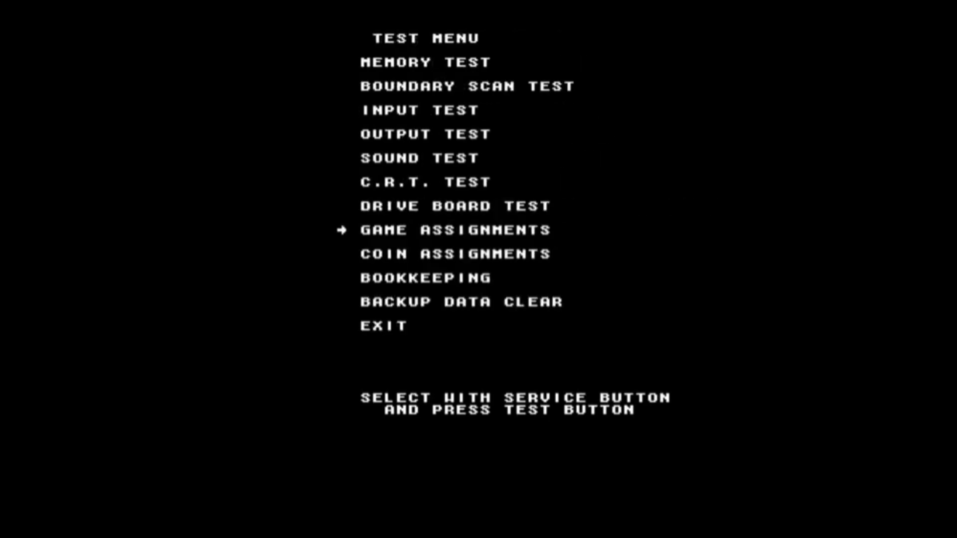
key("F1")
key("F1")
key("F1")
key("F1")
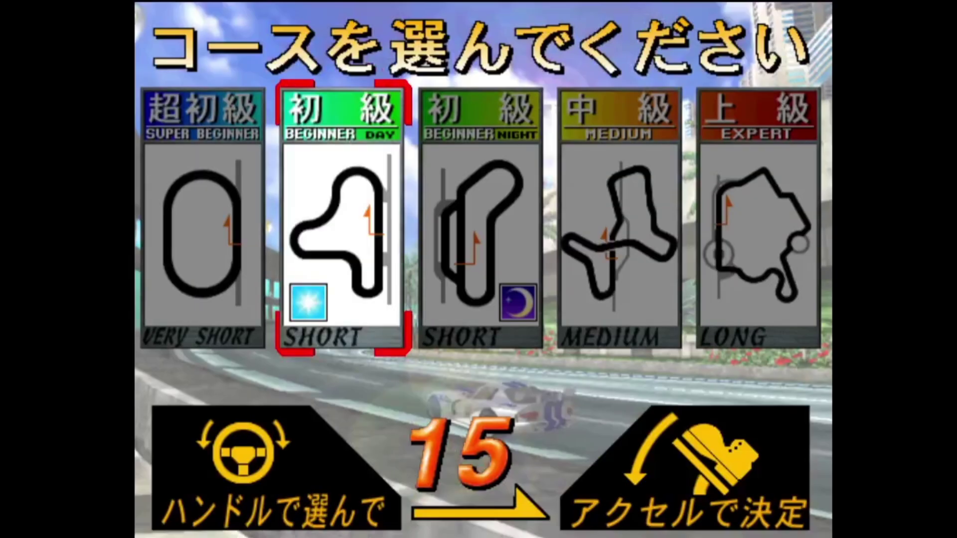
Step: Start a race on the Super Beginner course with the Porsche 911 and the preselected transmission
key("Left")
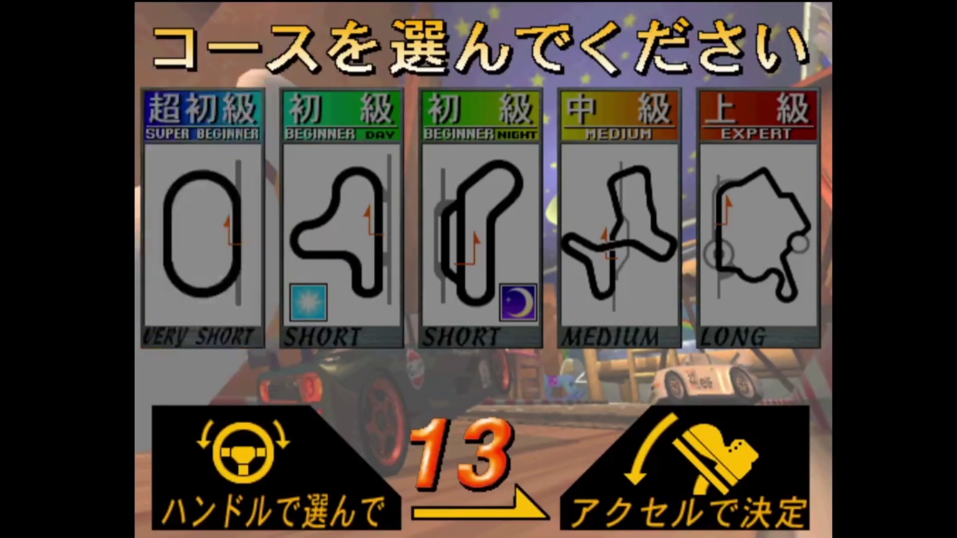
key("Return")
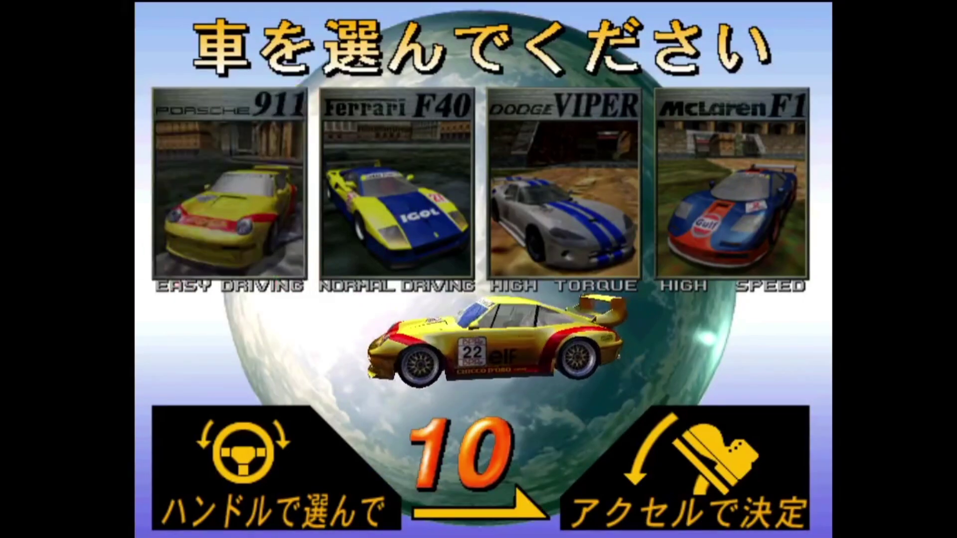
key("Return")
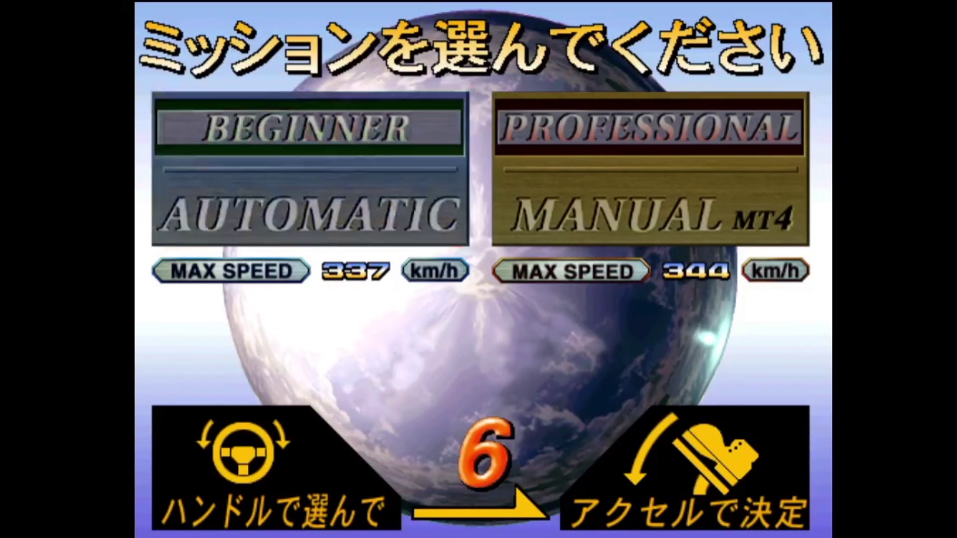
key("Return")
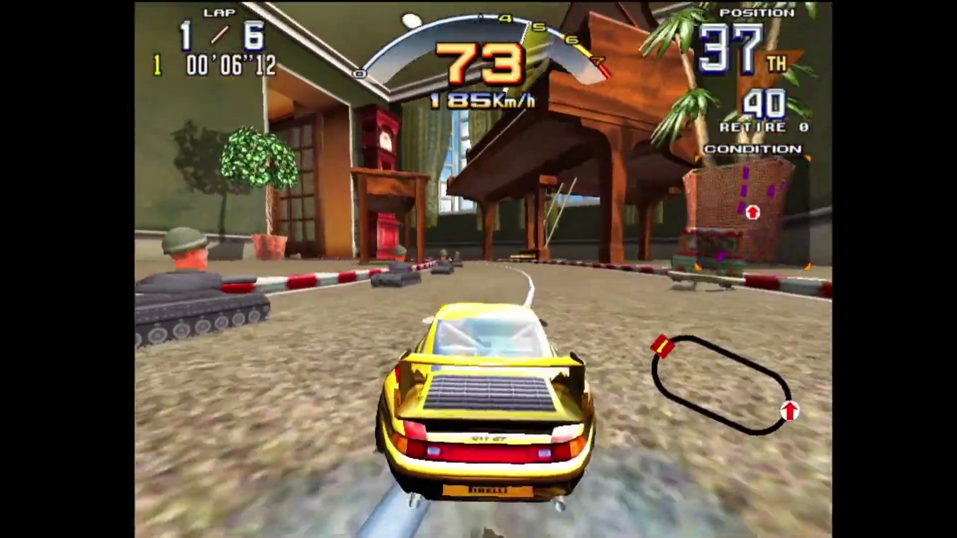
Step: Cycle through the camera views during the race, including the cockpit view
key("v")
key("v")
key("v")
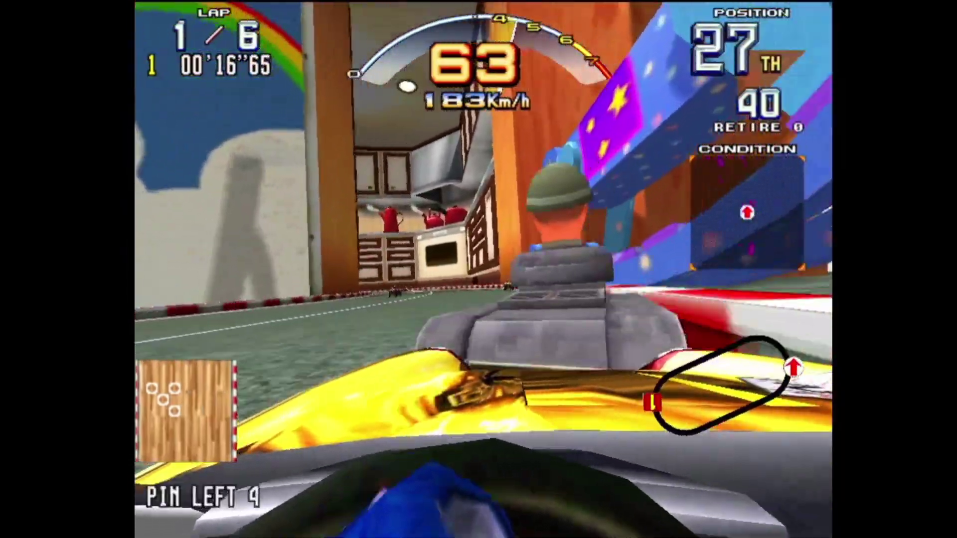
key("c")
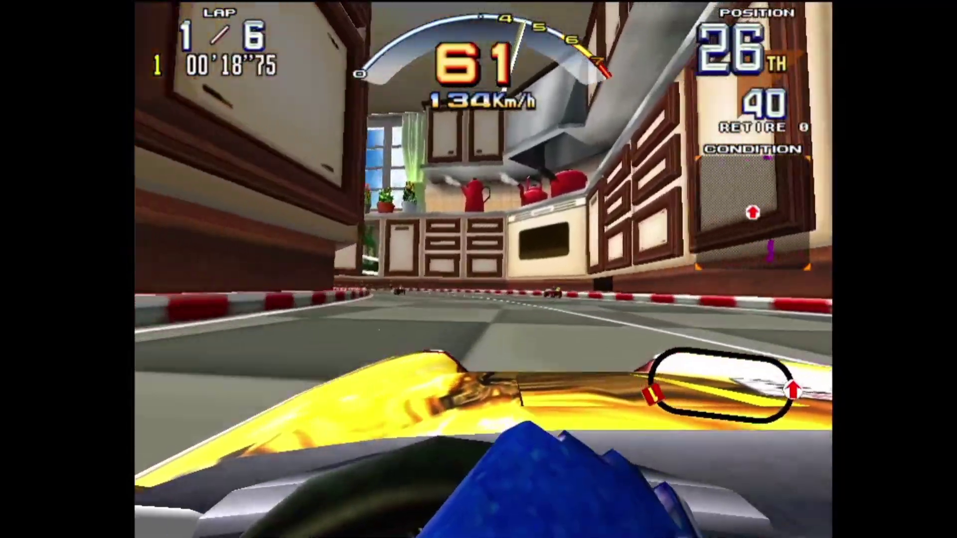
key("c")
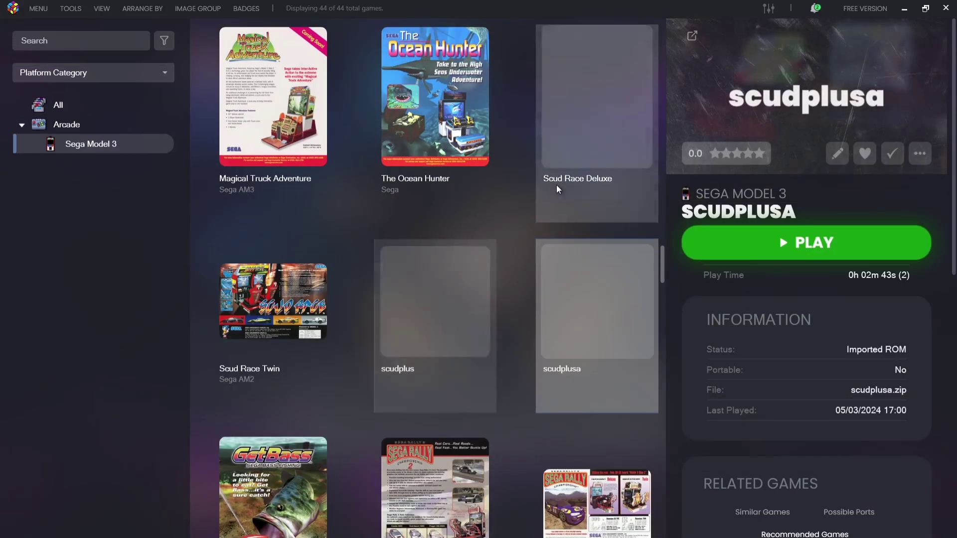
Step: Close LaunchBox and launch Sega Model 3 UI.exe from the desktop's Supermodel folder
left_click(950, 8)
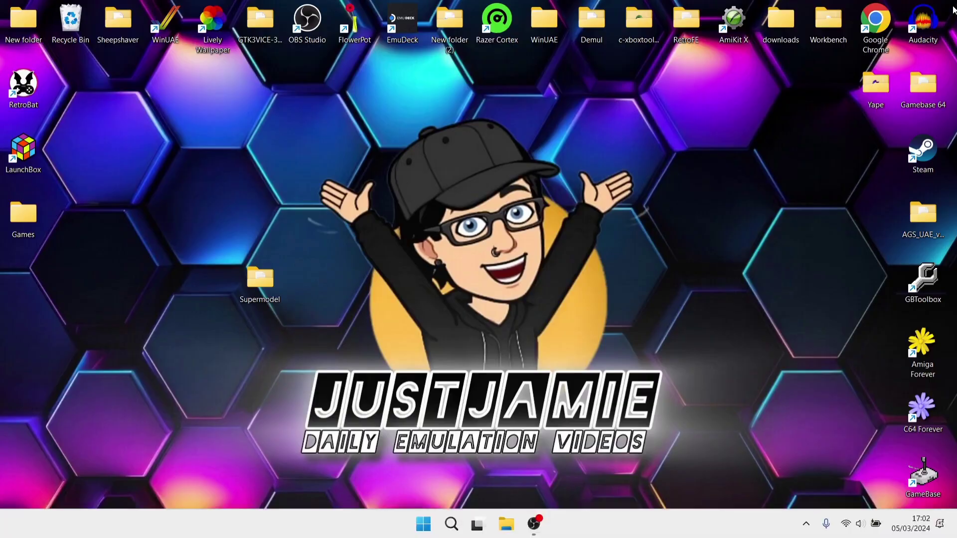
double_click(249, 305)
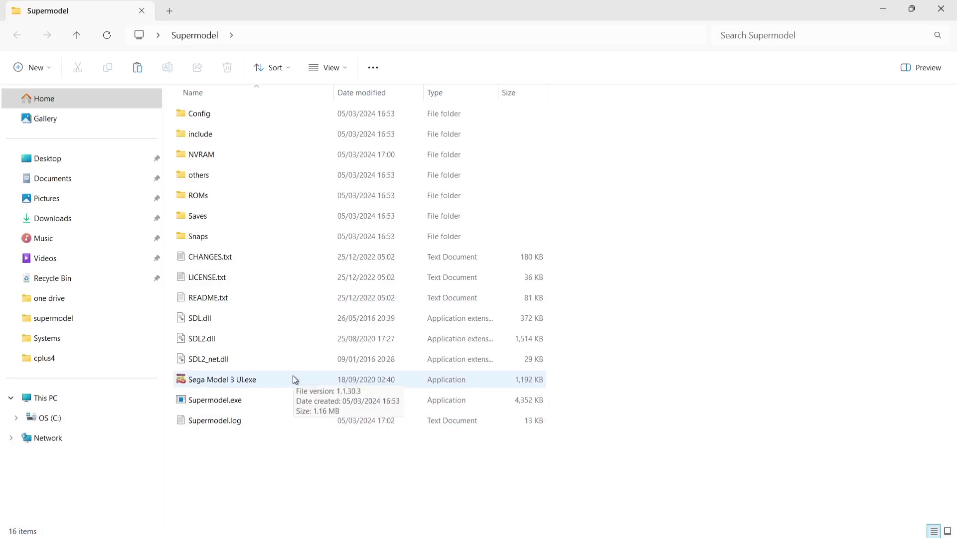
double_click(261, 379)
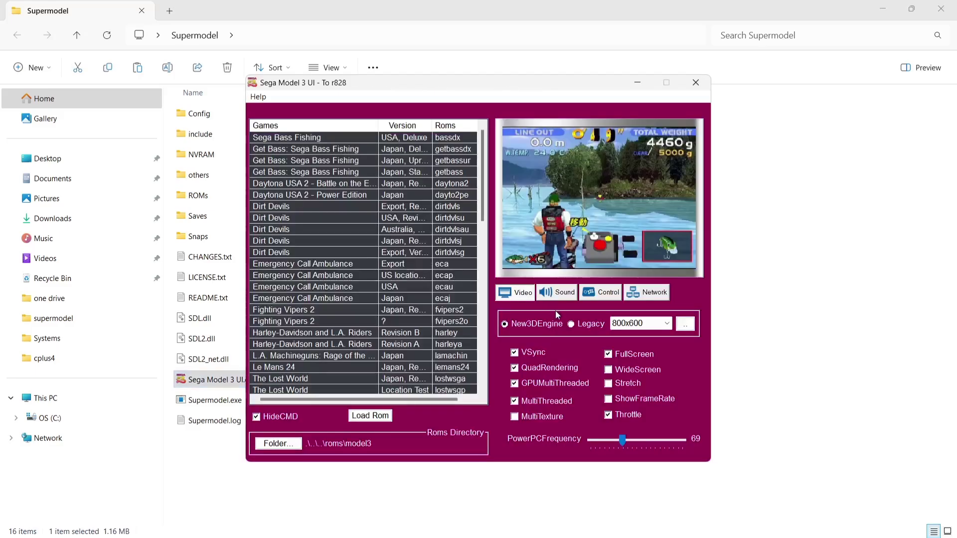
Step: Open the control settings' InputSystem choices and start the input configuration
left_click(611, 294)
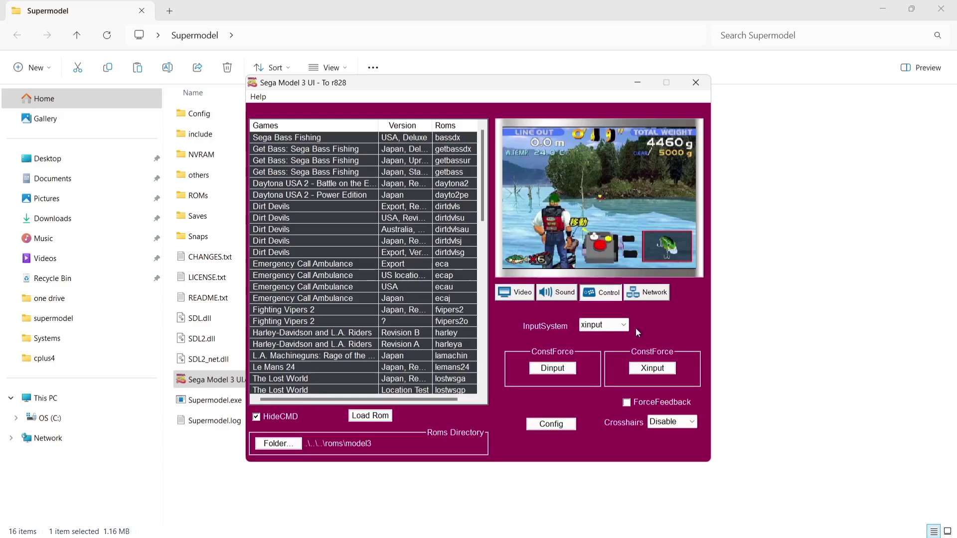
left_click(621, 326)
left_click(561, 425)
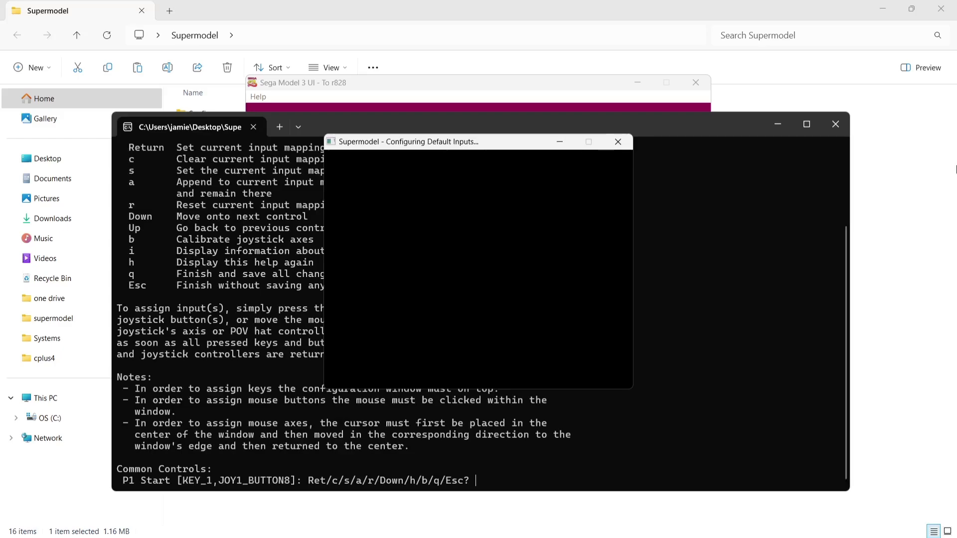
Step: Map P1 Start to JOY1_BUTTON10, P1 Coin to JOY1_BUTTON9, and both P2 Start and P2 Coin to KEY_BACKSPACE
key("Return")
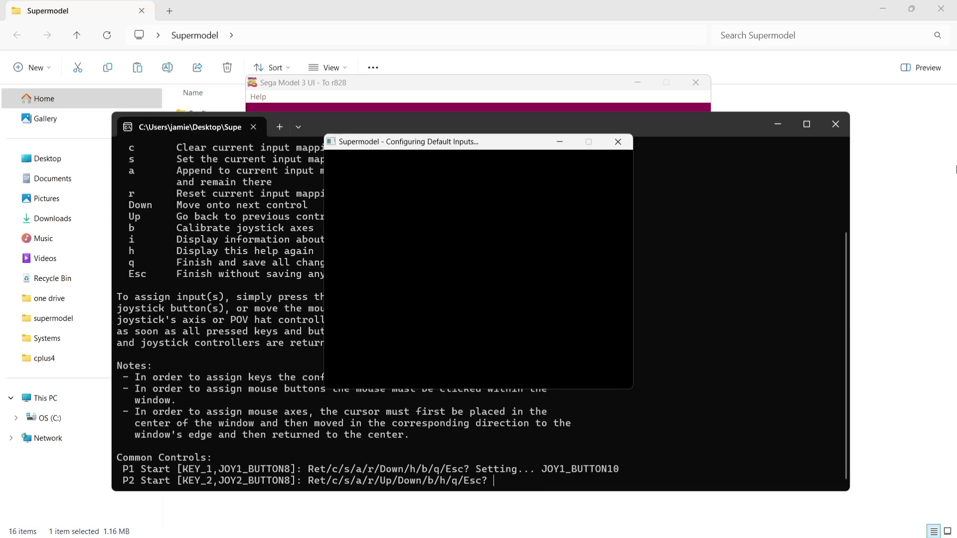
key("Return")
key("BackSpace")
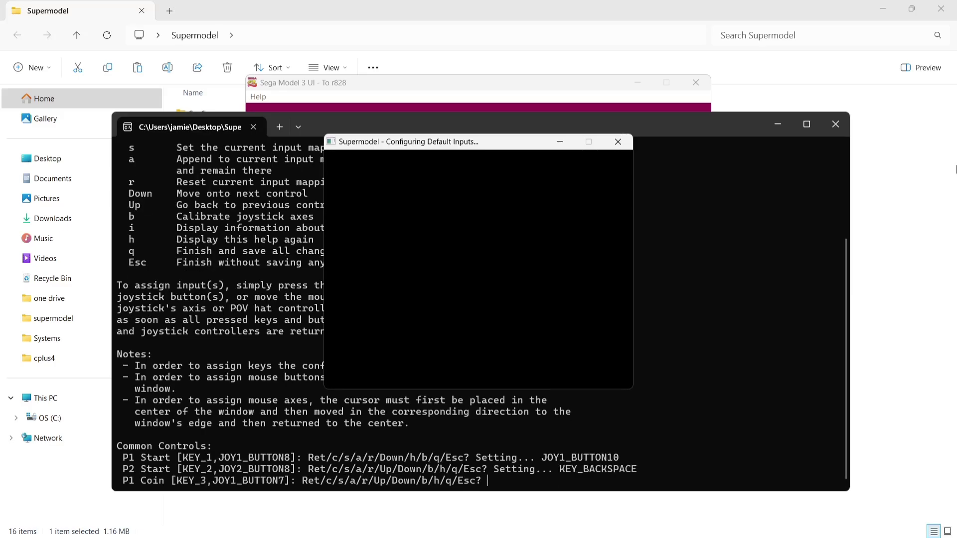
key("Return")
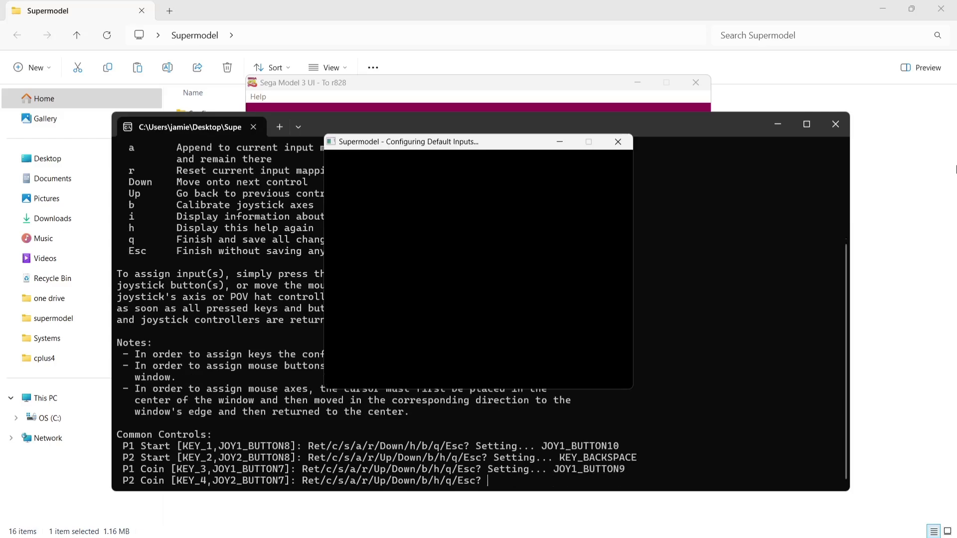
key("Return")
key("BackSpace")
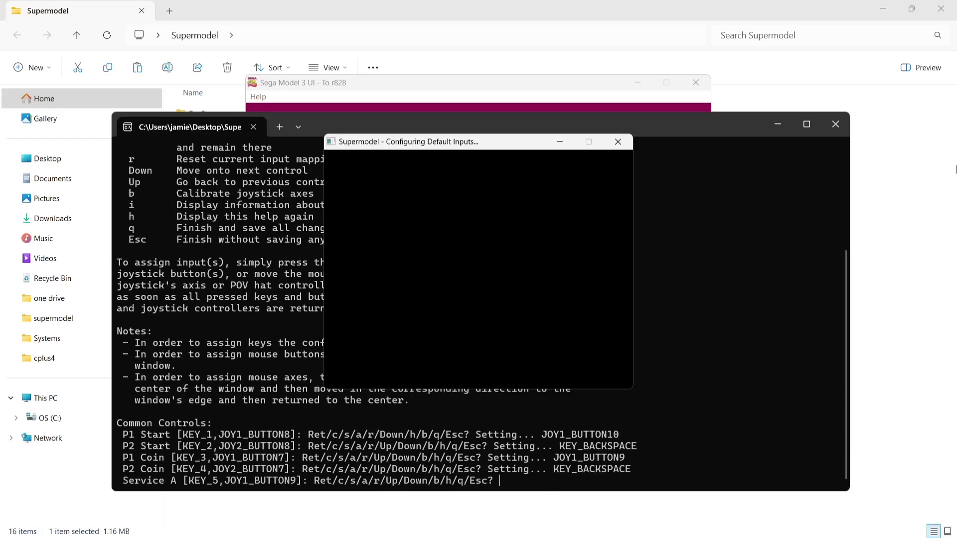
Step: Map Service A and Service B to KEY_BACKSPACE and Test A to KEY_9
key("Return")
key("BackSpace")
key("Return")
key("BackSpace")
key("Return")
key("9")
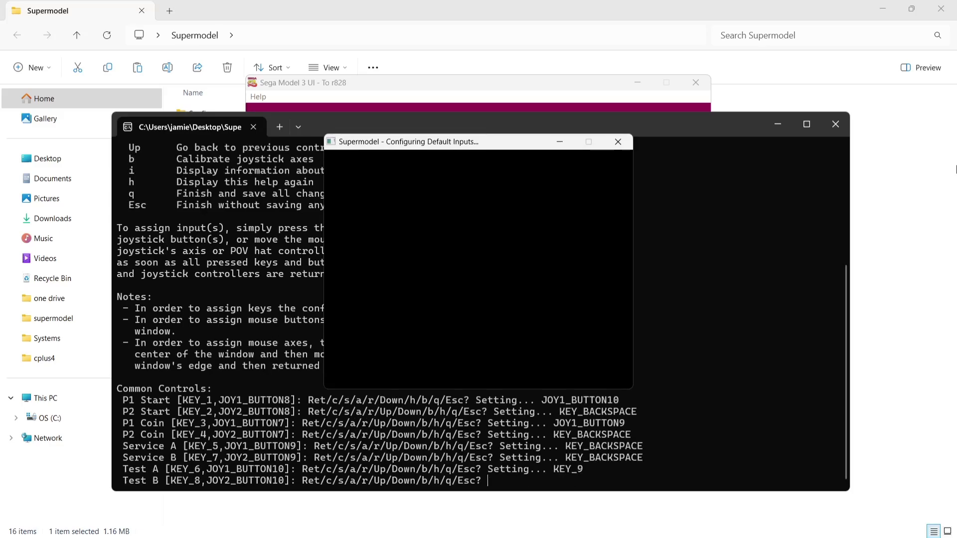
Step: Map Test B to KEY_BACKSPACE and P1 Joystick Up, Down, Left and Right to JOY1_YAXIS_NEG, JOY1_YAXIS_POS, JOY1_XAXIS_NEG and JOY1_XAXIS_POS
key("Return")
key("BackSpace")
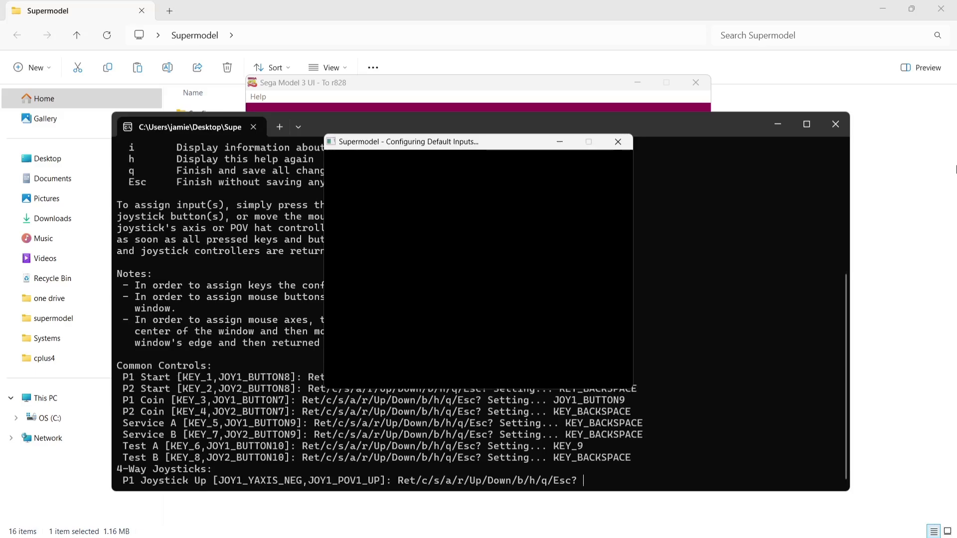
key("Return")
key("Return")
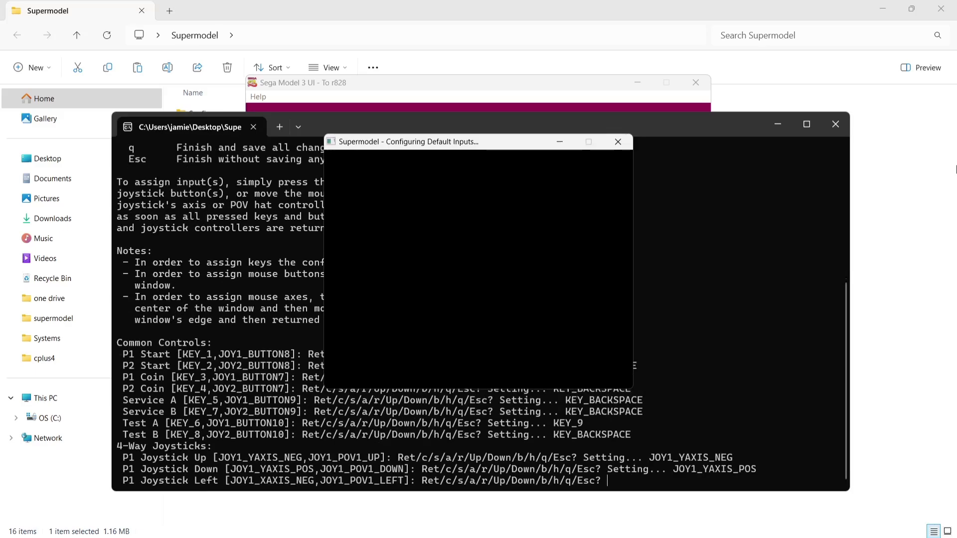
key("Return")
key("Return")
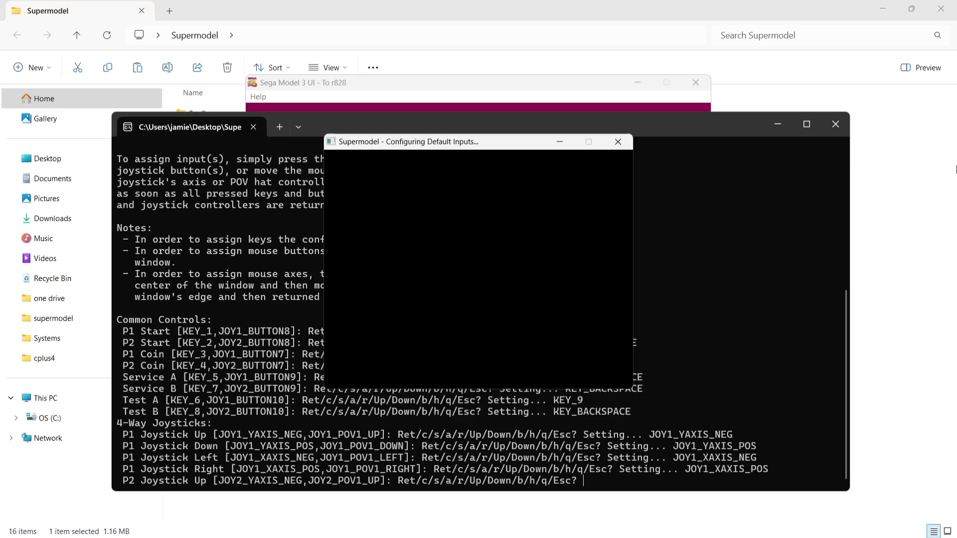
Step: Map P2 Joystick Up, Down, Left and Right all to KEY_BACKSPACE
key("Return")
key("BackSpace")
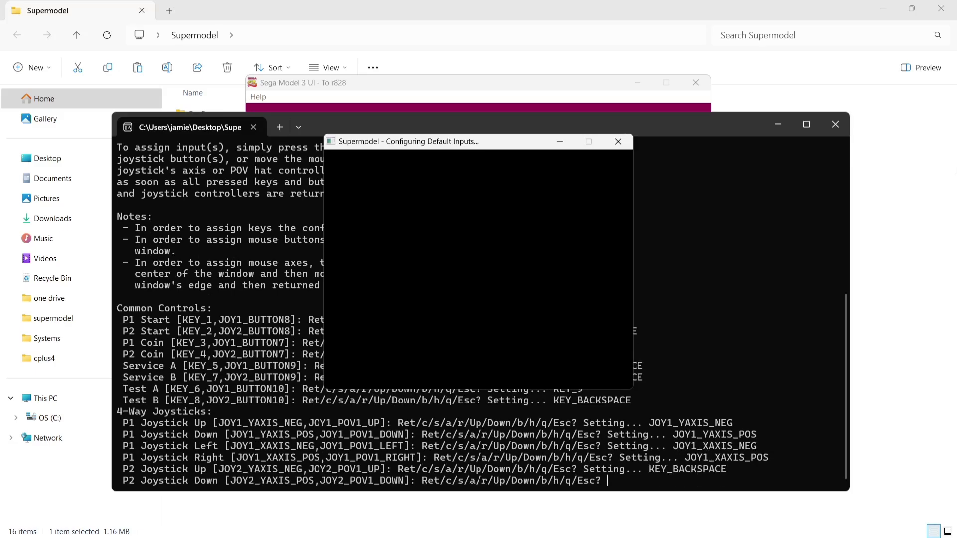
key("Return")
key("BackSpace")
key("Return")
key("BackSpace")
key("Return")
key("BackSpace")
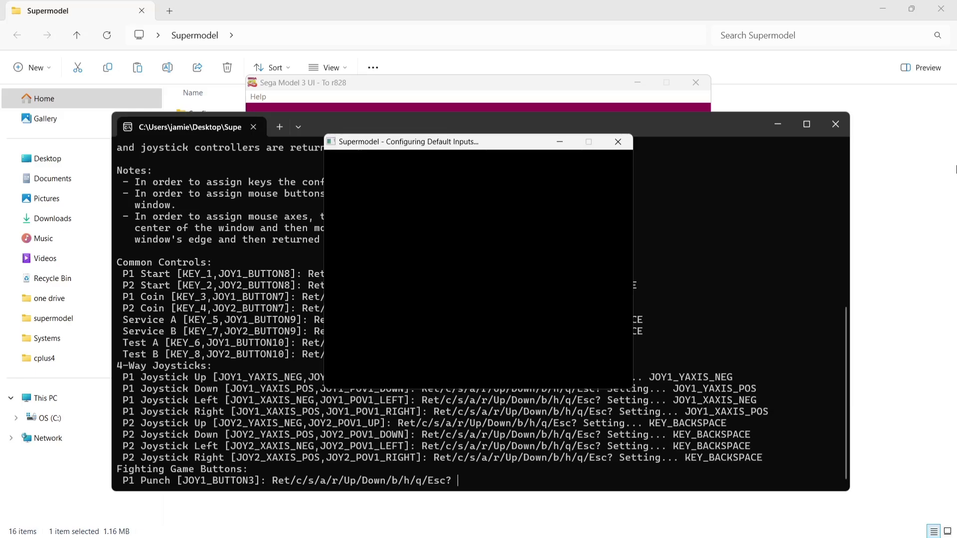
Step: Map the fighting game controls P1 Punch, Kick, Guard and Escape to KEY_BACKSPACE
key("Return")
key("BackSpace")
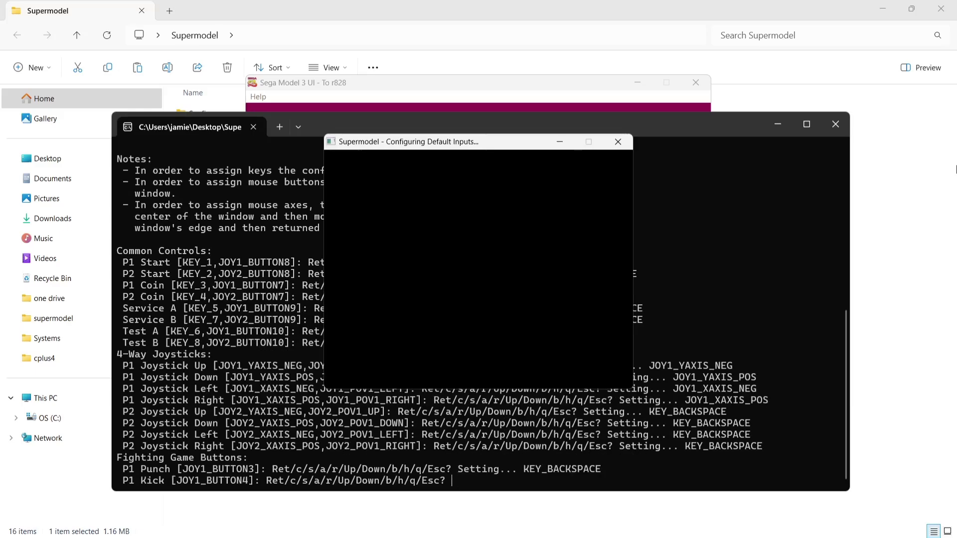
key("Return")
key("BackSpace")
key("Return")
key("BackSpace")
key("Return")
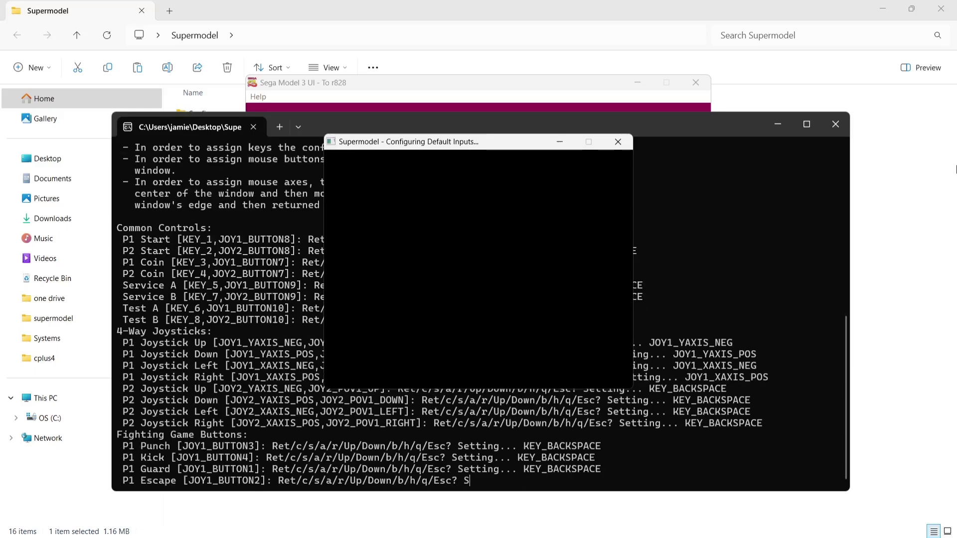
key("BackSpace")
Step: Map the fighting game controls P2 Punch, Kick, Guard and Escape to KEY_BACKSPACE
key("Return")
key("BackSpace")
key("Return")
key("BackSpace")
key("Return")
key("BackSpace")
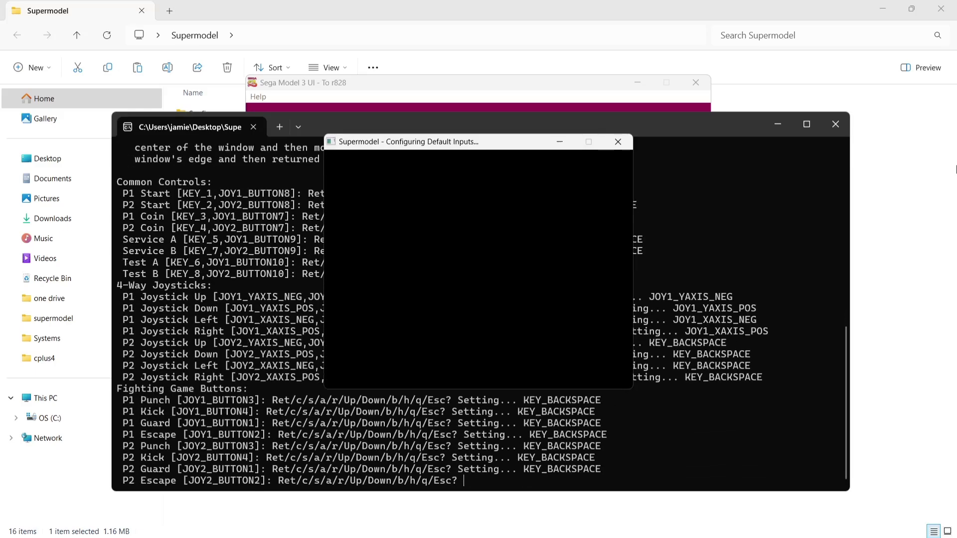
key("Return")
key("BackSpace")
Step: Map the Spikeout buttons Shift, Beat, Charge and Jump to KEY_BACKSPACE
key("Return")
key("BackSpace")
key("Return")
key("BackSpace")
key("Return")
key("BackSpace")
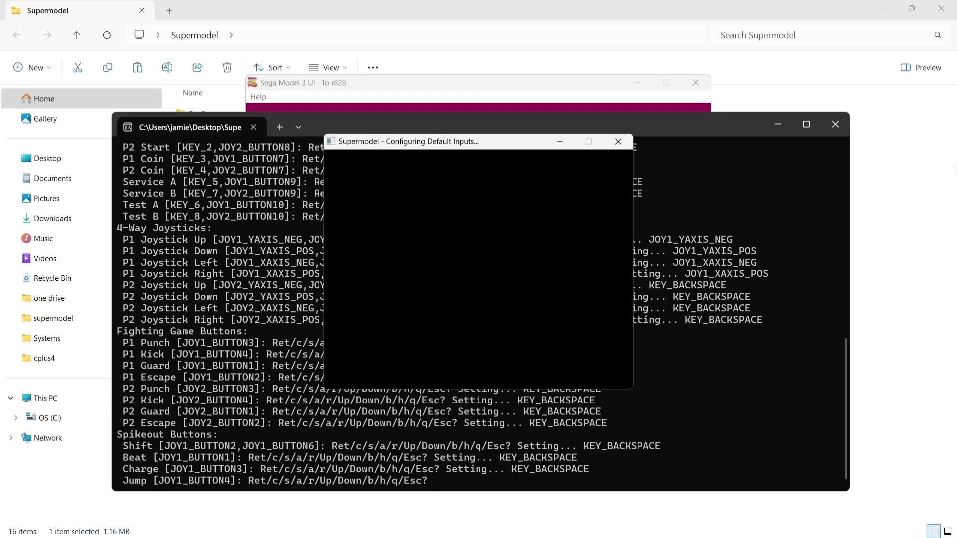
key("Return")
key("BackSpace")
Step: Map the Virtua Striker buttons Short Pass, Long Pass and Shoot of both players to KEY_BACKSPACE
key("Return")
key("BackSpace")
key("Return")
key("BackSpace")
key("Return")
key("BackSpace")
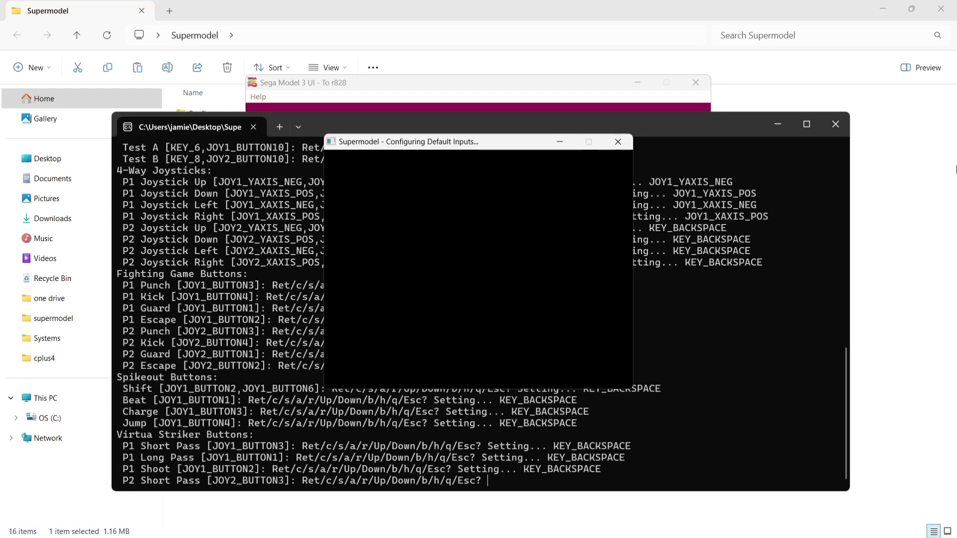
key("Return")
key("BackSpace")
key("Return")
key("BackSpace")
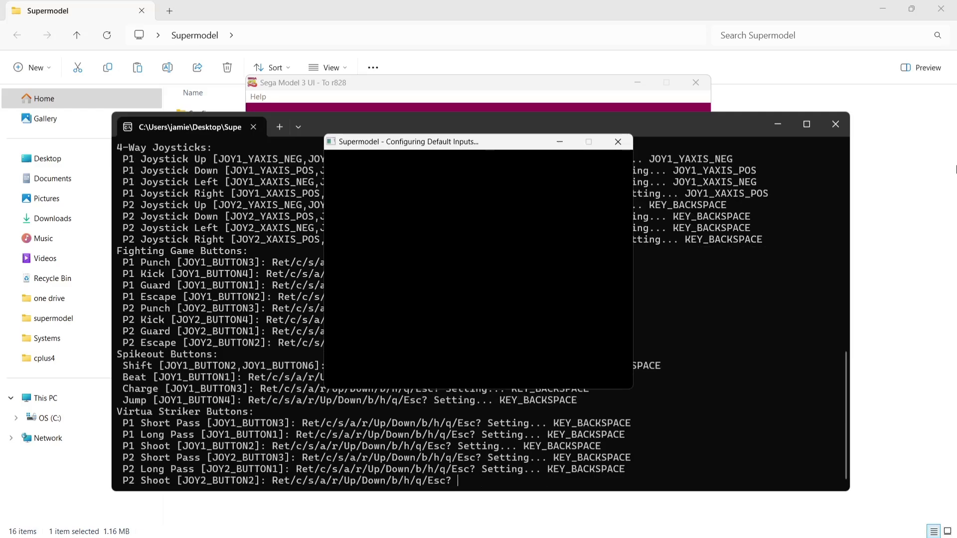
key("Return")
key("BackSpace")
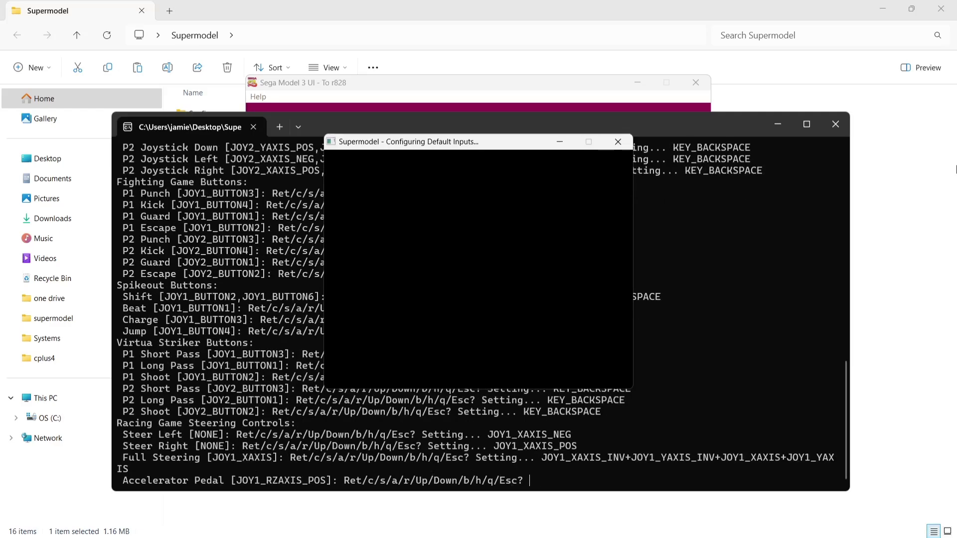
Step: Map Accelerator Pedal to JOY1_BUTTON12, Brake Pedal/Front Brake to JOY1_BUTTON13, Shift Up to JOY1_BUTTON5 and Shift Down to JOY1_BUTTON6
key("Return")
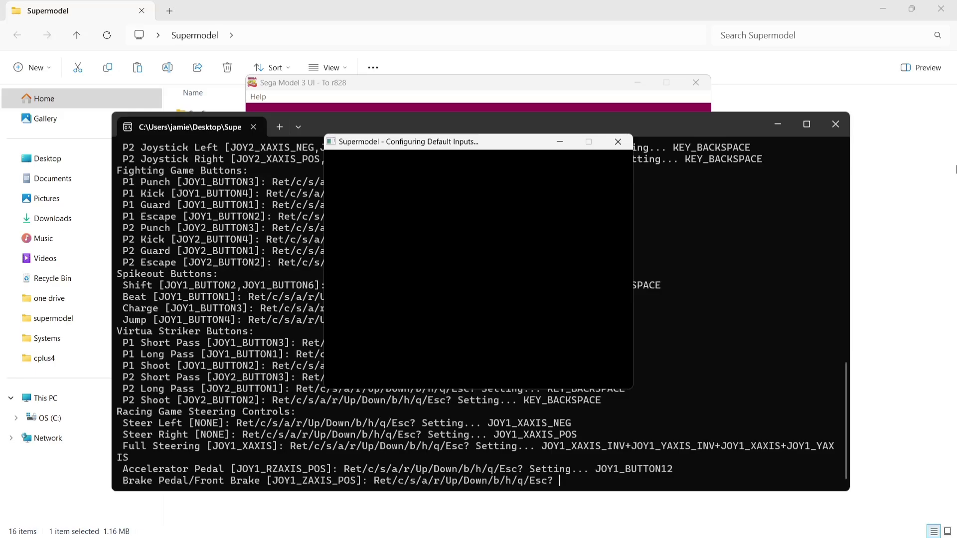
key("Return")
key("Return")
key("Return")
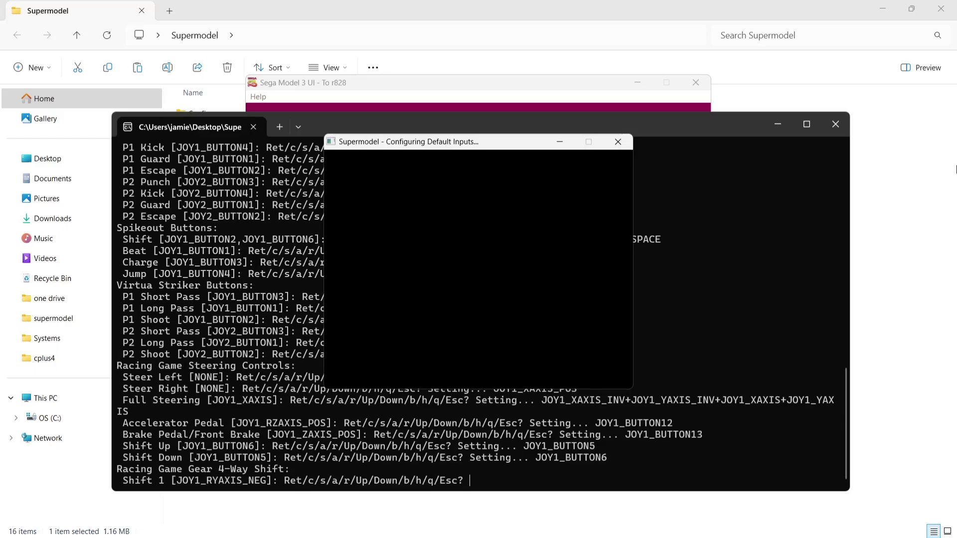
Step: Map the racing game gears Shift 1 to Shift 4 and Shift Neutral to KEY_BACKSPACE
key("Return")
key("BackSpace")
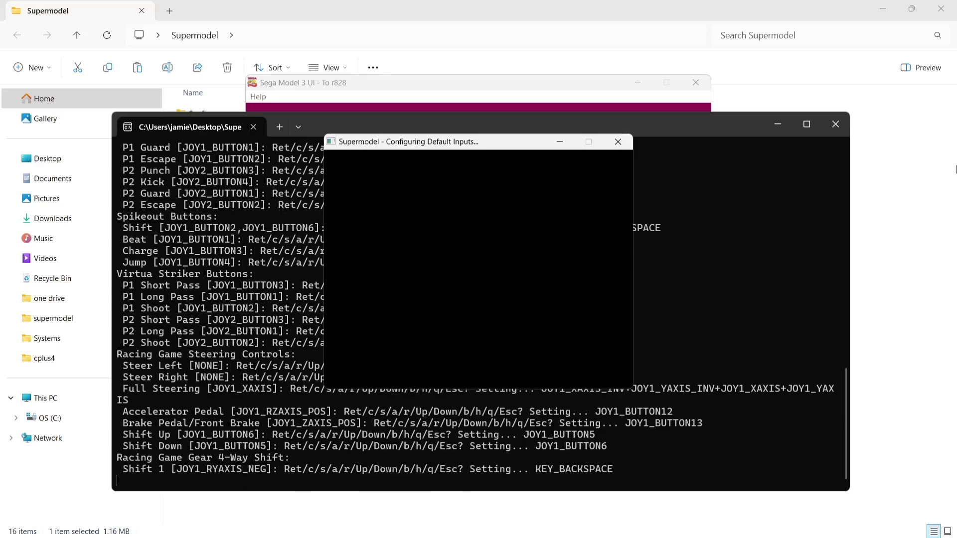
key("Return")
key("BackSpace")
key("Return")
key("BackSpace")
key("Return")
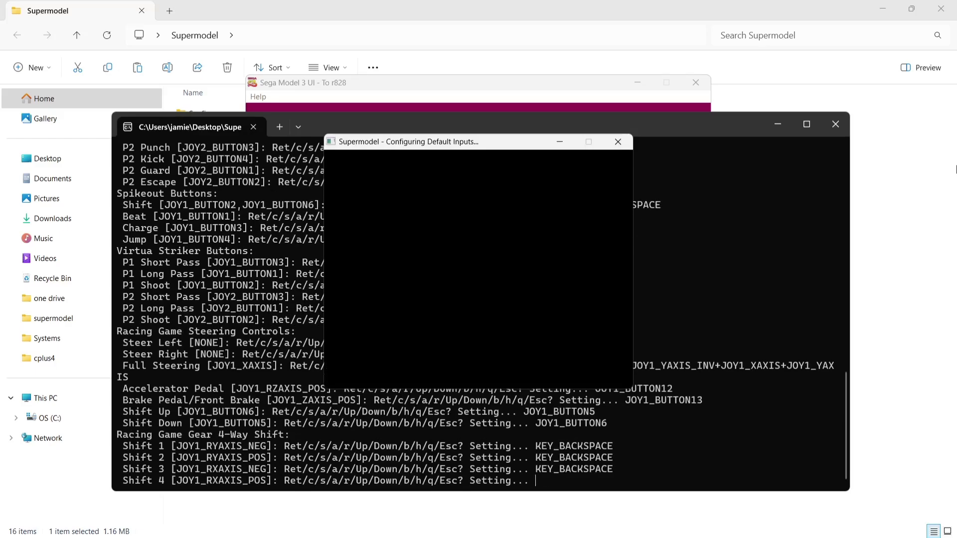
key("BackSpace")
key("Return")
key("BackSpace")
Step: Map the racing game view buttons VR1 to VR4, View Change and Hand Brake to KEY_BACKSPACE
key("Return")
key("BackSpace")
key("Return")
key("BackSpace")
key("Return")
key("BackSpace")
key("Return")
key("BackSpace")
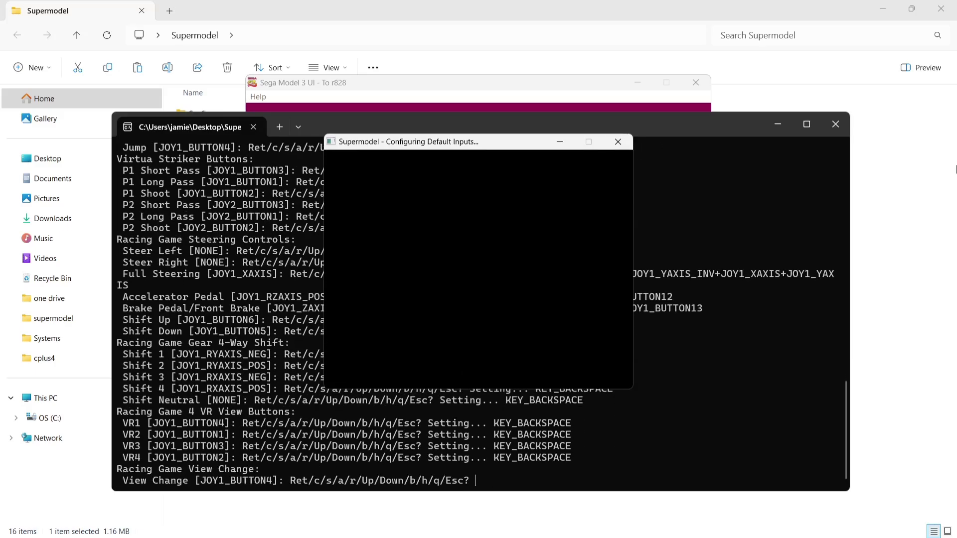
key("Return")
key("BackSpace")
key("Return")
key("BackSpace")
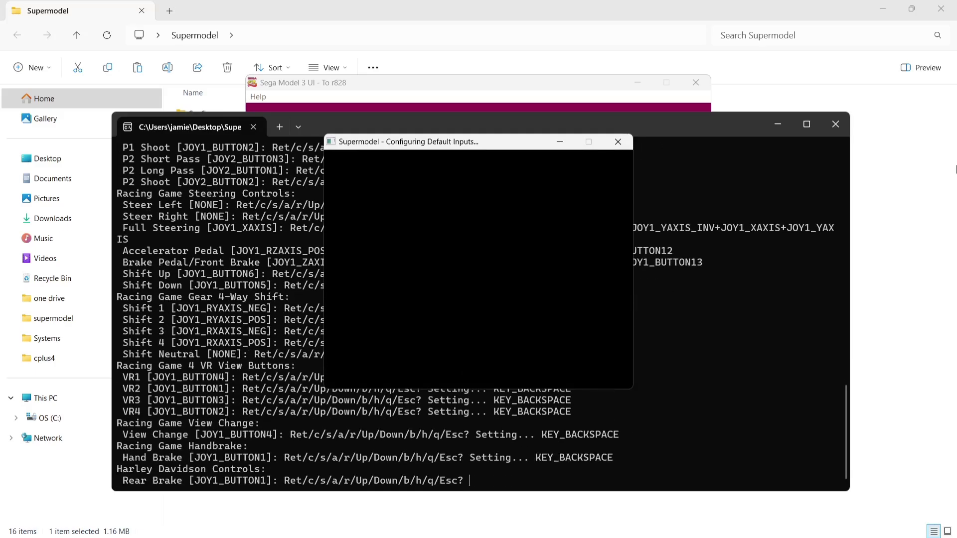
Step: Map the Harley Davidson controls Rear Brake and Music Selection to KEY_BACKSPACE
key("Return")
key("BackSpace")
key("Return")
key("BackSpace")
Step: Assign KEY_BACKSPACE to the Virtual On macro controls from Macro Turn Left through Macro Crouch
key("Return")
key("BackSpace")
key("Return")
key("BackSpace")
key("Return")
key("BackSpace")
key("Return")
key("BackSpace")
key("Return")
key("BackSpace")
key("Return")
key("BackSpace")
key("Return")
key("BackSpace")
key("Return")
key("BackSpace")
Step: Map all Virtual On Left Joystick and Right Joystick directions to KEY_BACKSPACE
key("Return")
key("BackSpace")
key("Return")
key("BackSpace")
key("Return")
key("BackSpace")
key("Return")
key("BackSpace")
key("Return")
key("BackSpace")
key("Return")
key("BackSpace")
key("Return")
key("BackSpace")
key("Return")
key("BackSpace")
Step: Map the Virtual On left and right Shot Triggers and left and right Turbos to KEY_BACKSPACE
key("Return")
key("BackSpace")
key("Return")
key("BackSpace")
key("Return")
key("BackSpace")
key("Return")
key("BackSpace")
Step: Map Analog Left and Analog Right to KEY_BACKSPACE and close the input configuration console
key("Return")
key("BackSpace")
key("Return")
key("BackSpace")
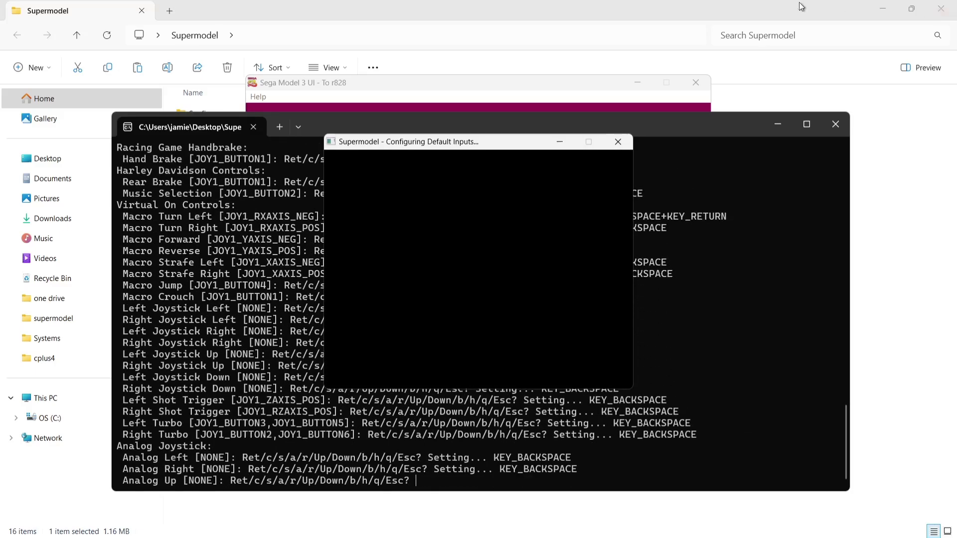
left_click(839, 127)
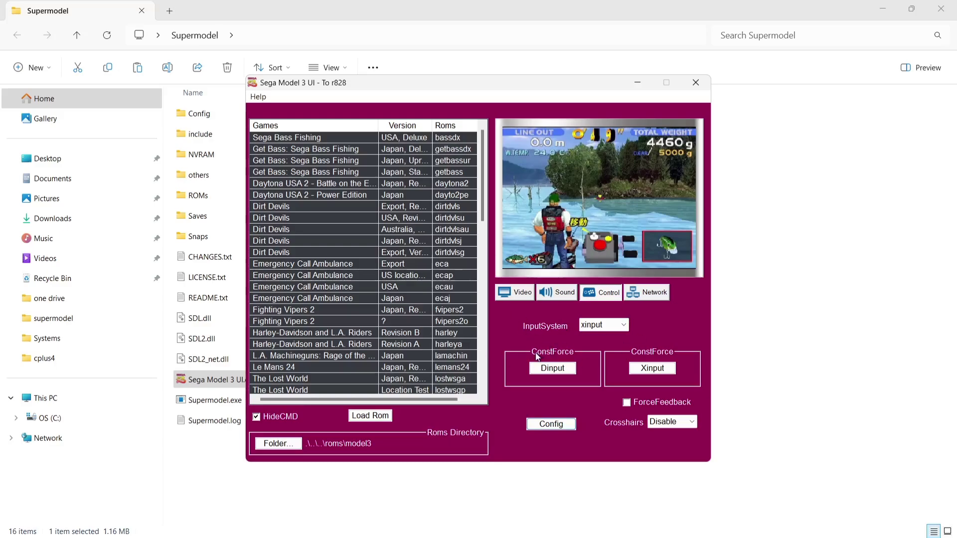
Step: In the video settings, set the resolution to 1280x800, enable WideScreen and Stretch, and close Sega Model 3 UI
left_click(522, 296)
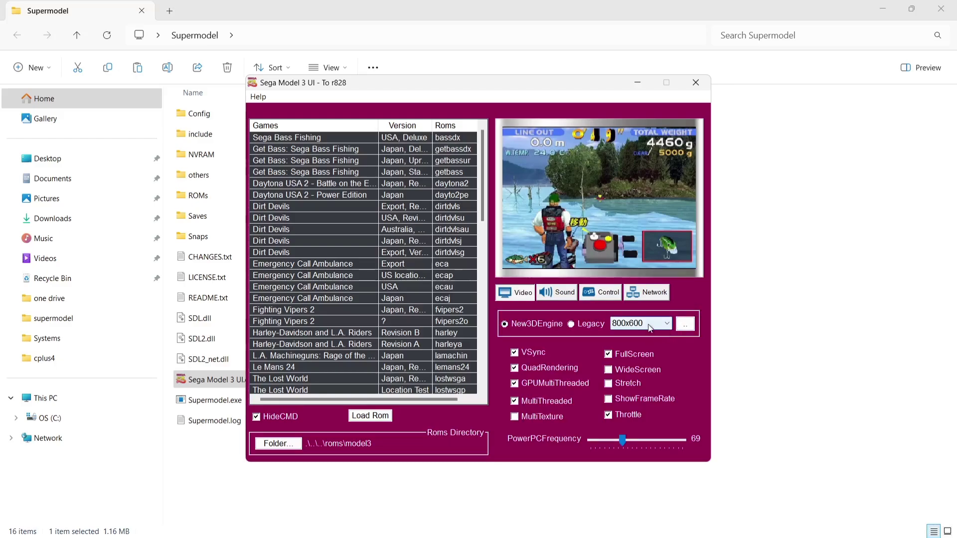
left_click(670, 325)
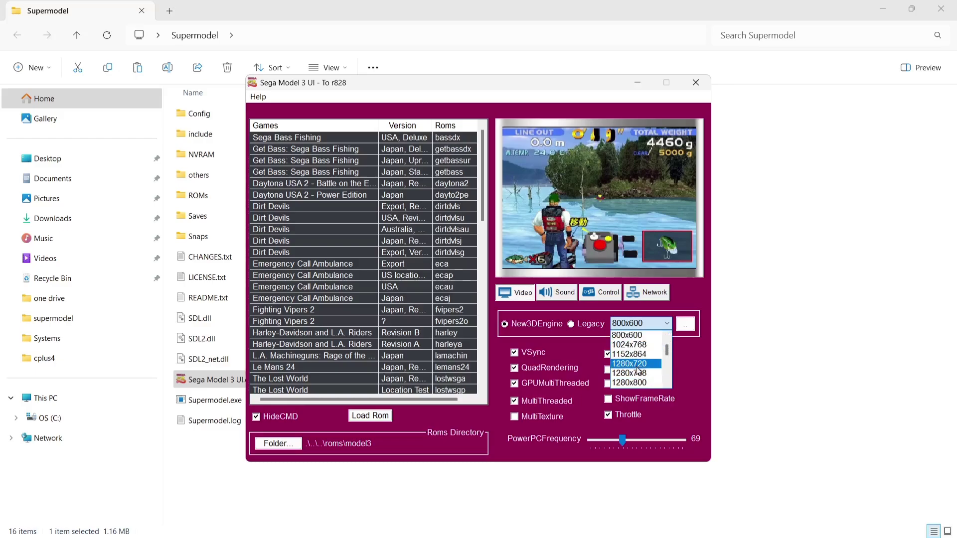
scroll(639, 370, "down", 2)
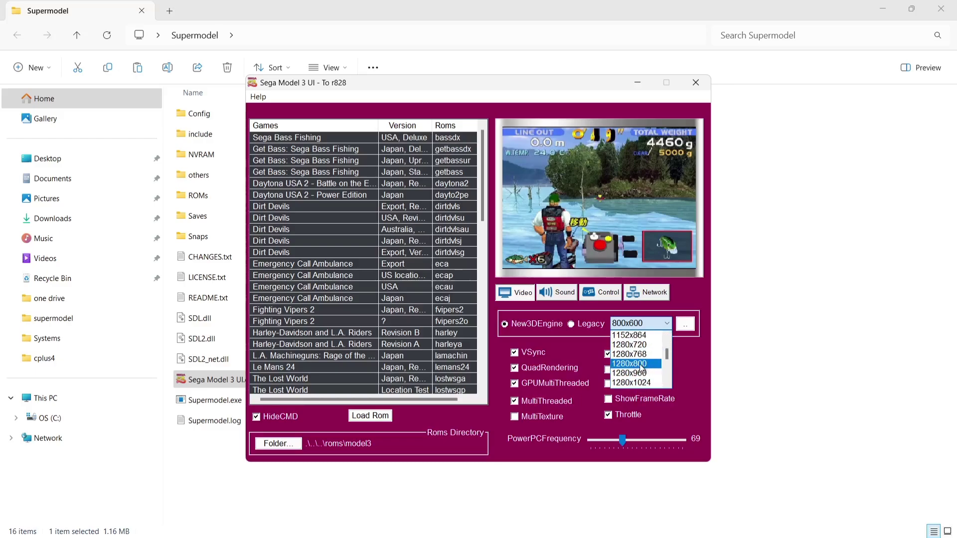
left_click(650, 368)
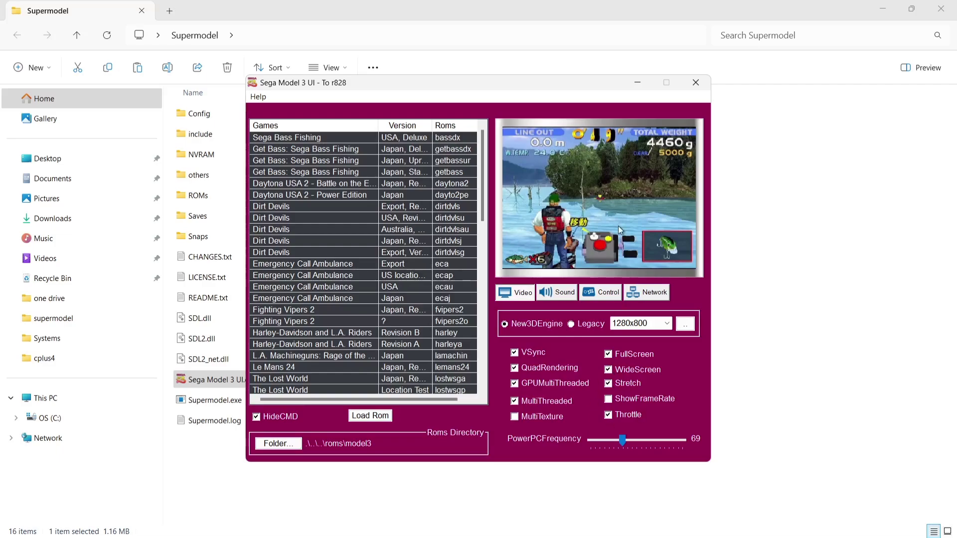
left_click(696, 83)
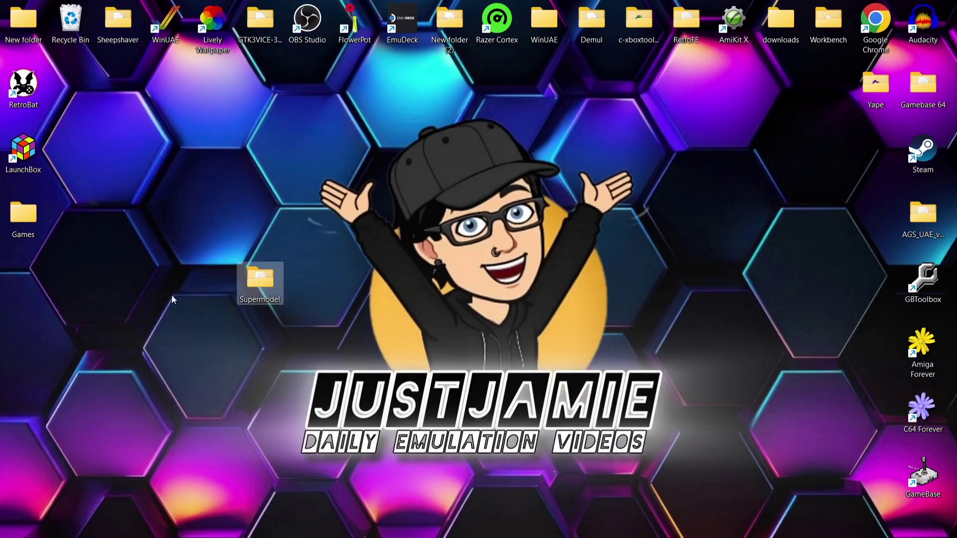
Step: Open LaunchBox from the desktop and launch scudplusa from the Sega Model 3 games
double_click(37, 176)
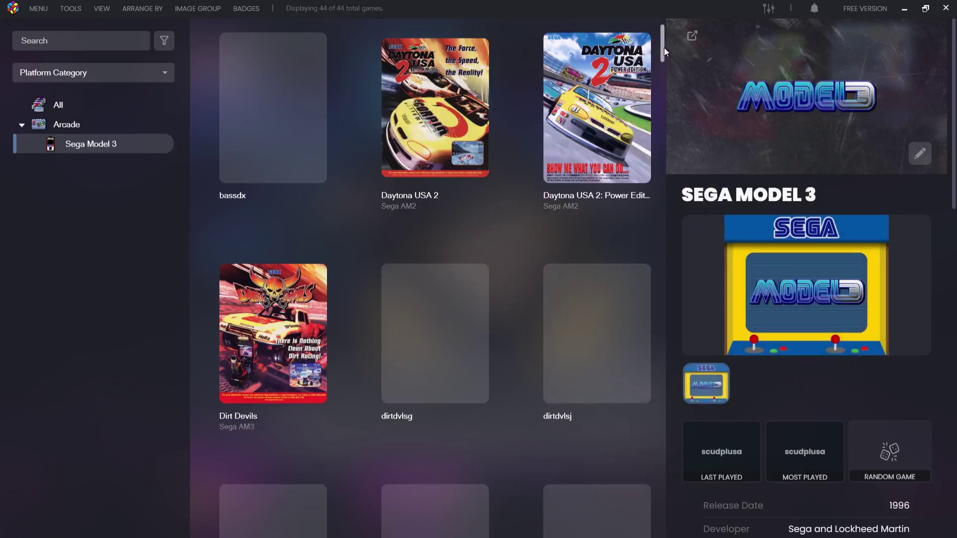
left_click_drag(665, 47, 686, 252)
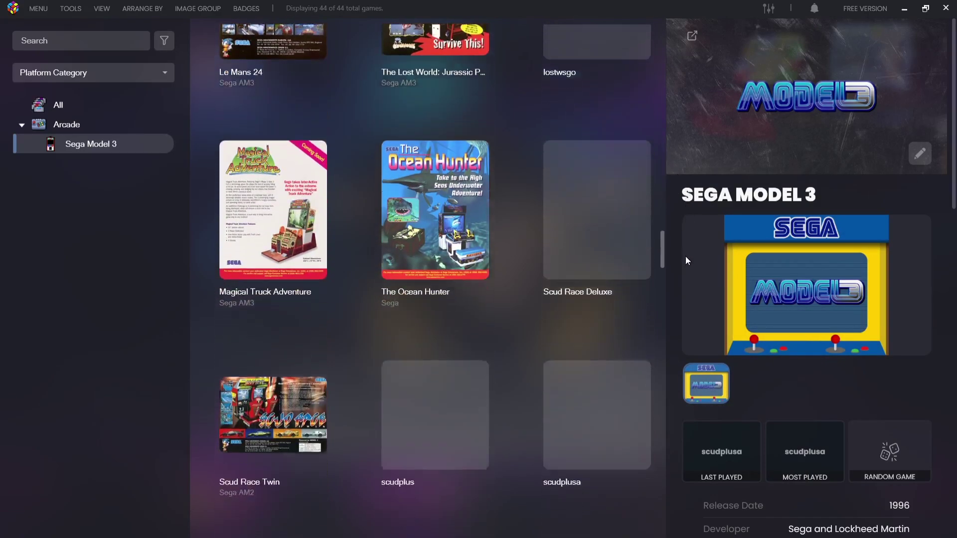
scroll(686, 263, "down", 3)
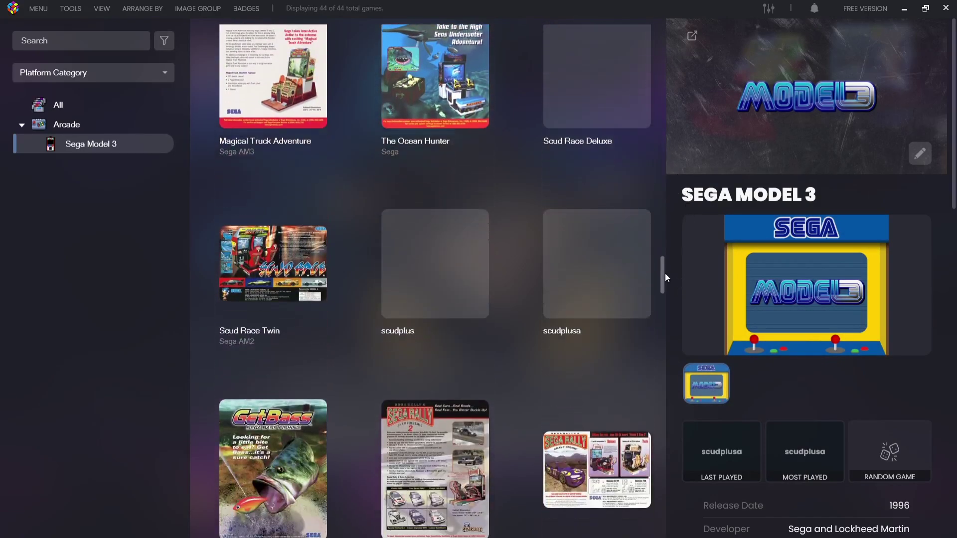
double_click(597, 265)
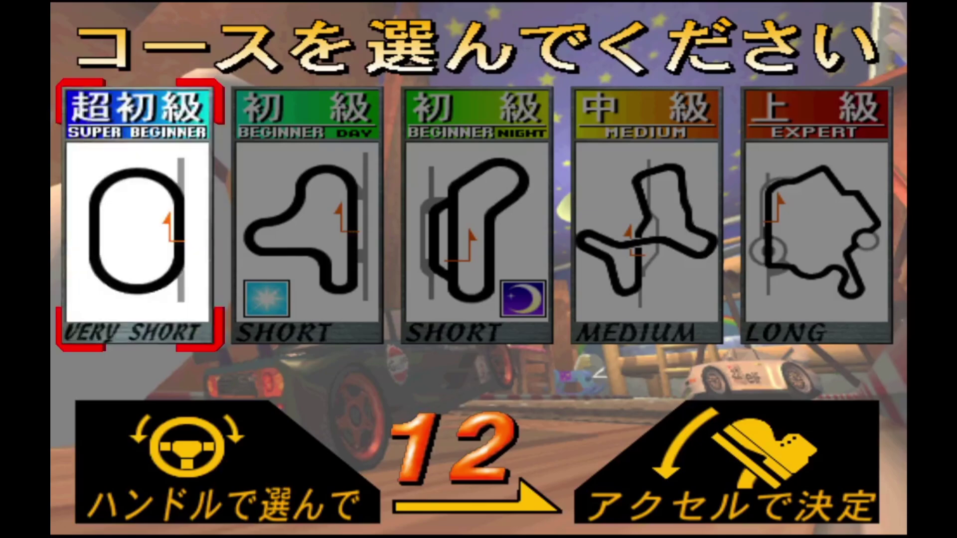
Step: Start a race on the Super Beginner course with the Porsche 911 and automatic transmission
key("Up")
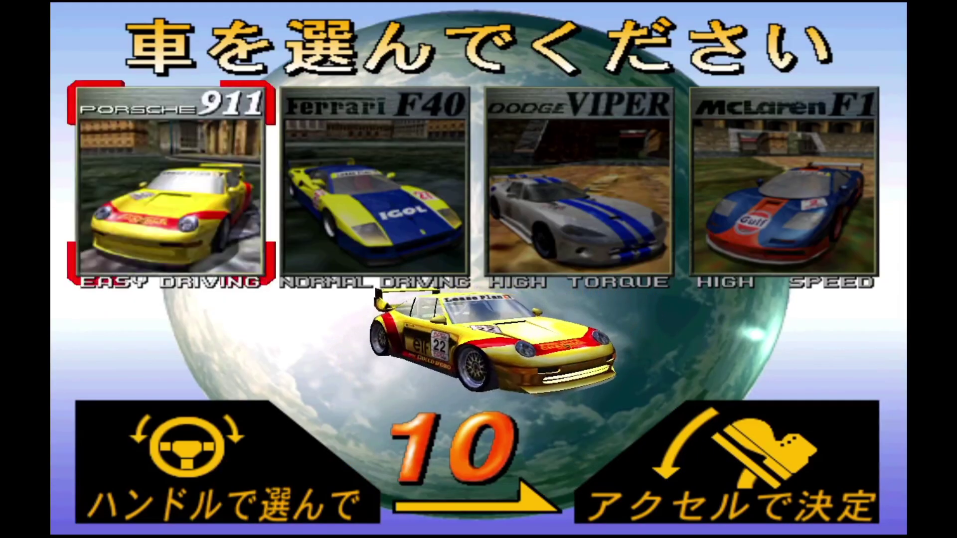
key("Up")
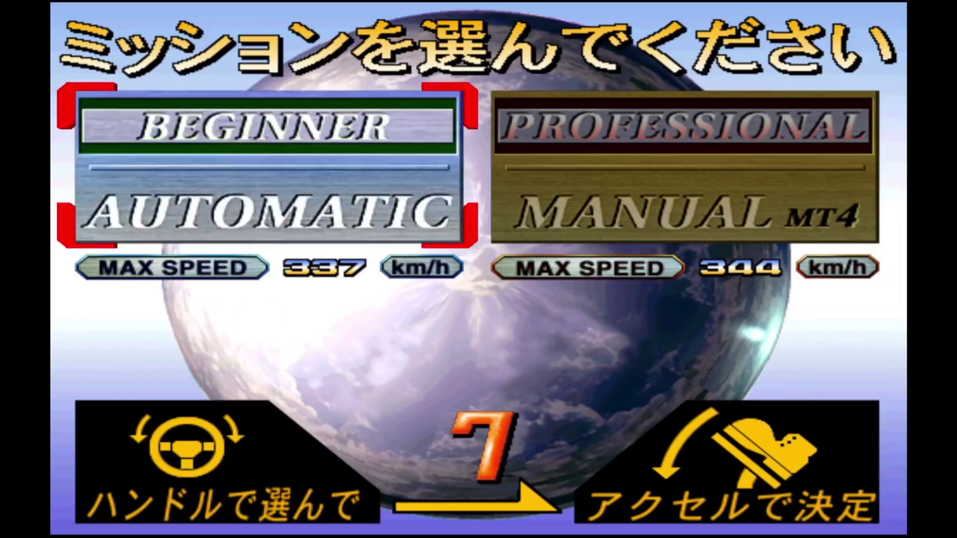
key("Up")
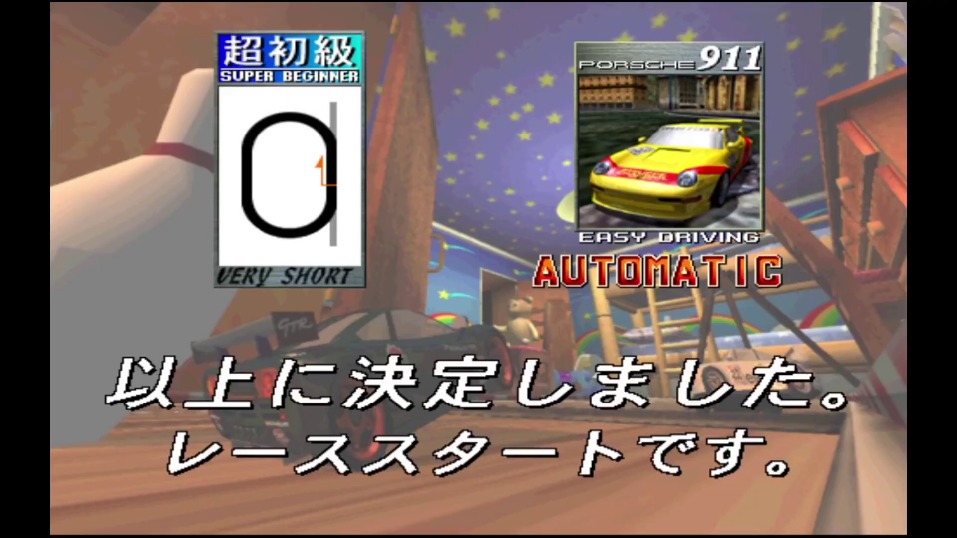